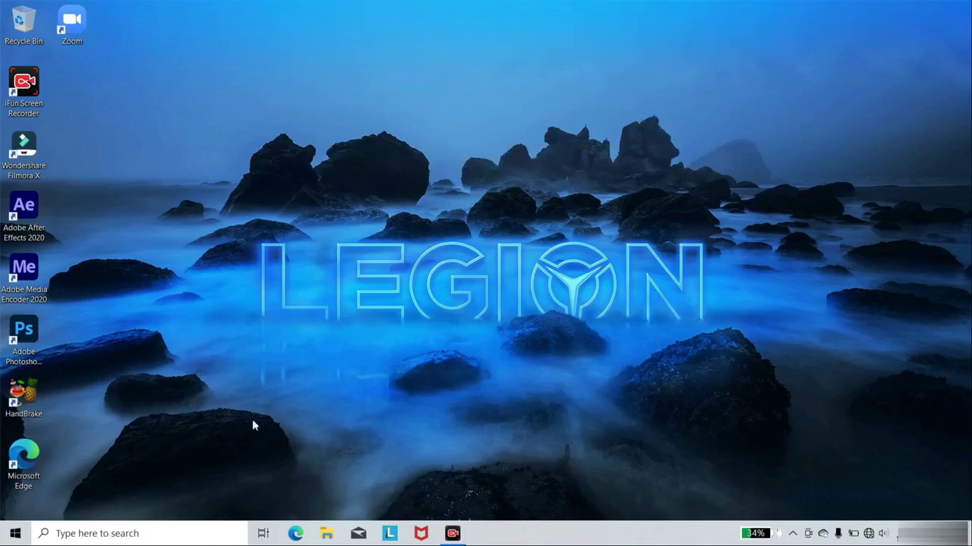
Step: Launch Adobe Premiere Pro CC 2018 and move its Start window slightly higher
left_click(16, 534)
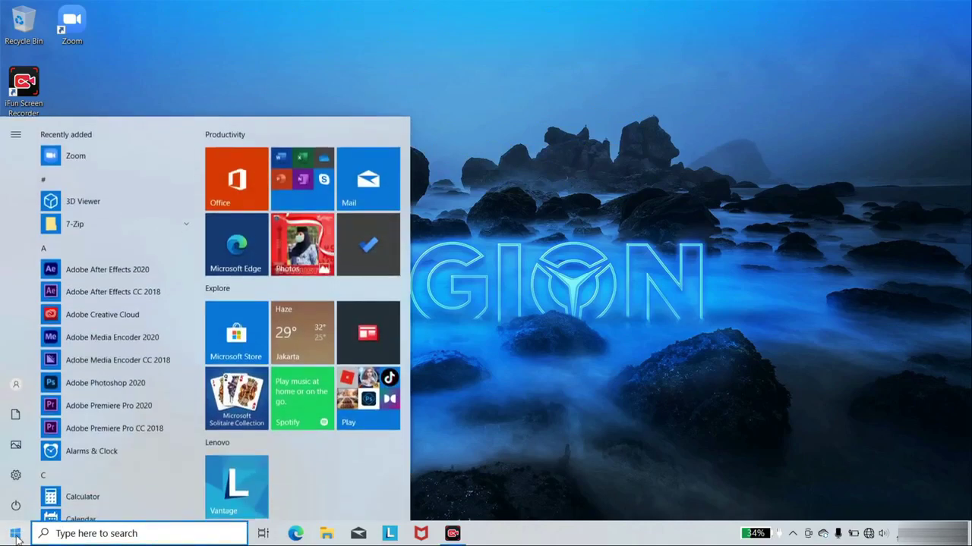
left_click(136, 432)
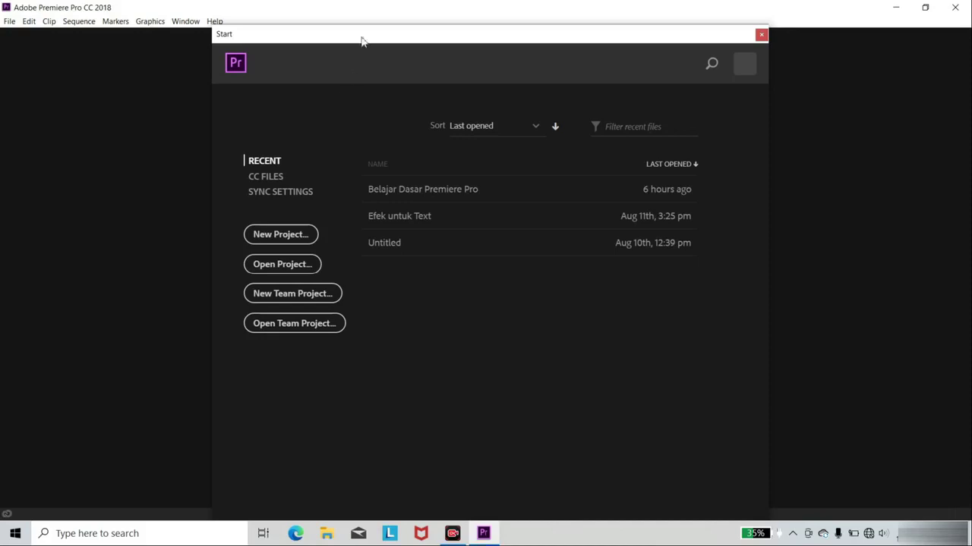
mouse_move(362, 36)
left_mouse_down()
mouse_move(365, 4)
mouse_move(362, 42)
mouse_move(364, 20)
left_mouse_up()
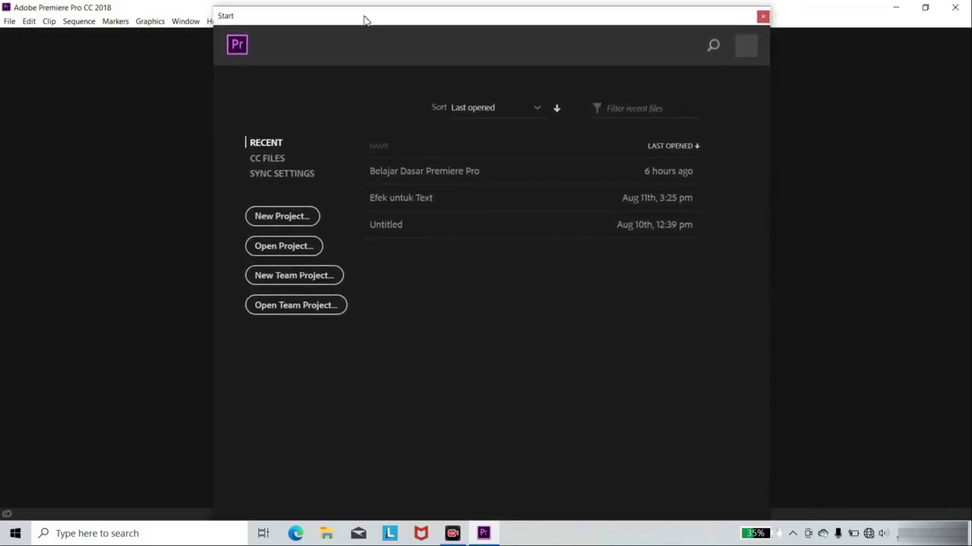
left_click(273, 218)
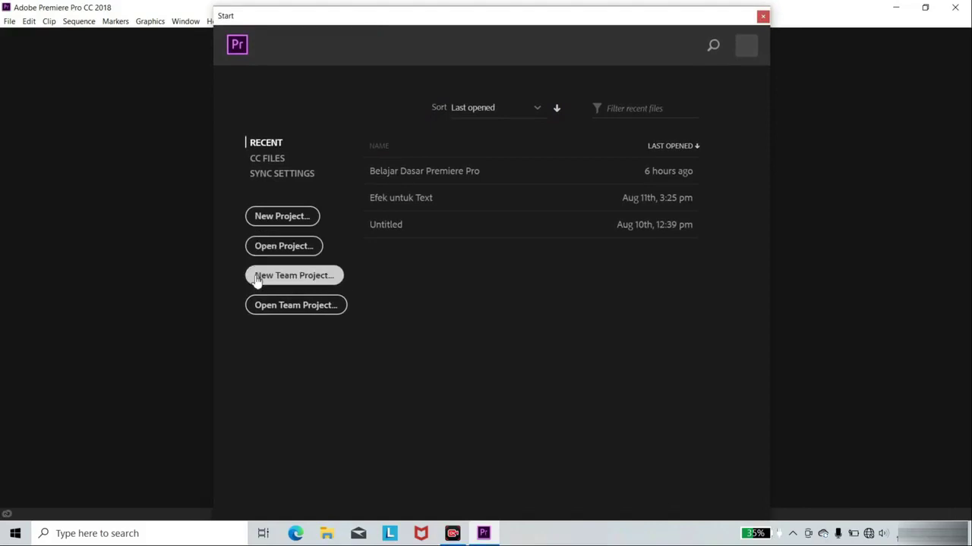
left_click(308, 284)
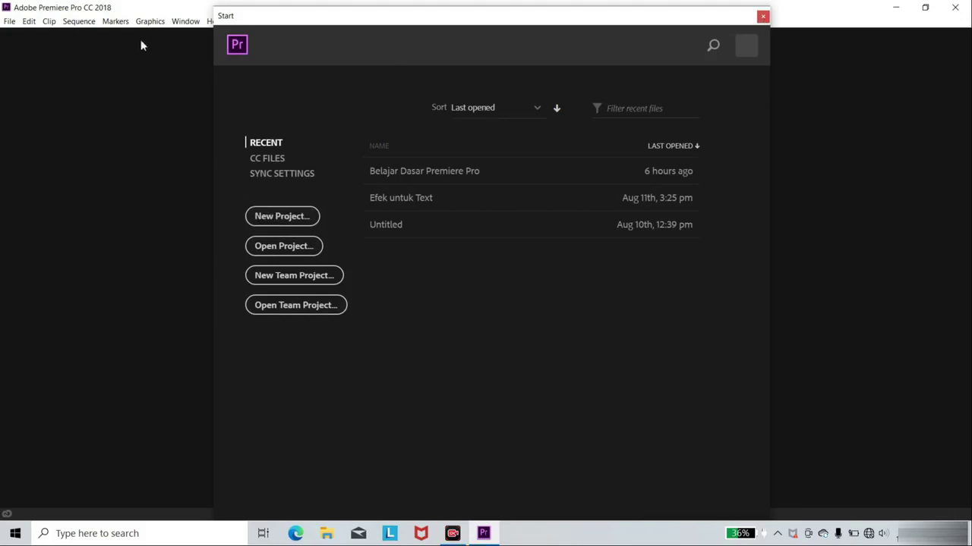
left_click(10, 21)
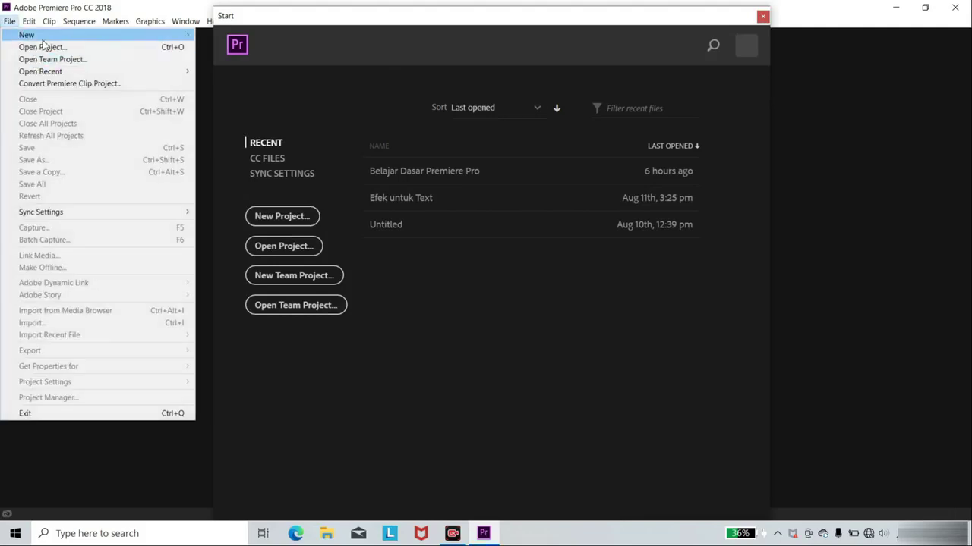
mouse_move(43, 45)
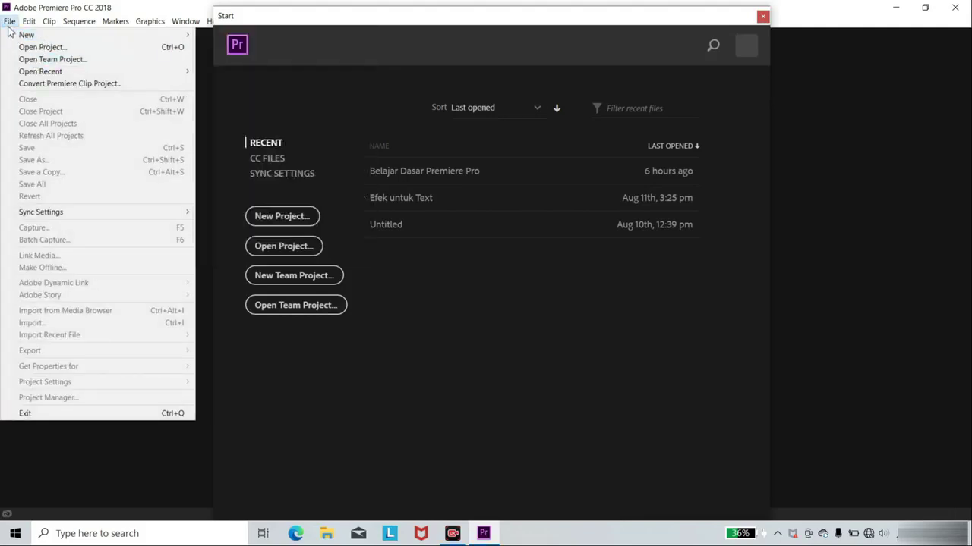
left_click(10, 23)
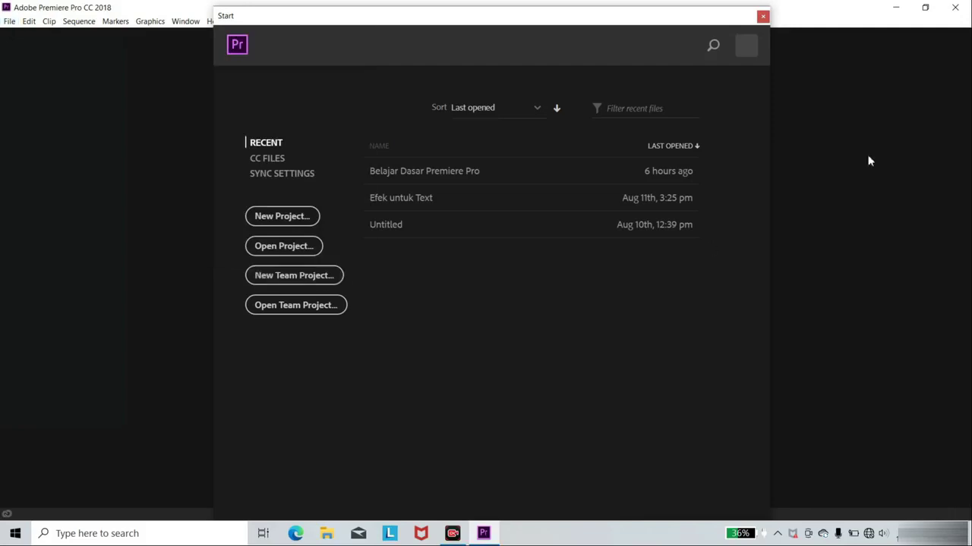
Step: Create a new project named New Workspace in E:\Premiere Pro CC 2018\File Project, keeping the default settings
left_click(288, 219)
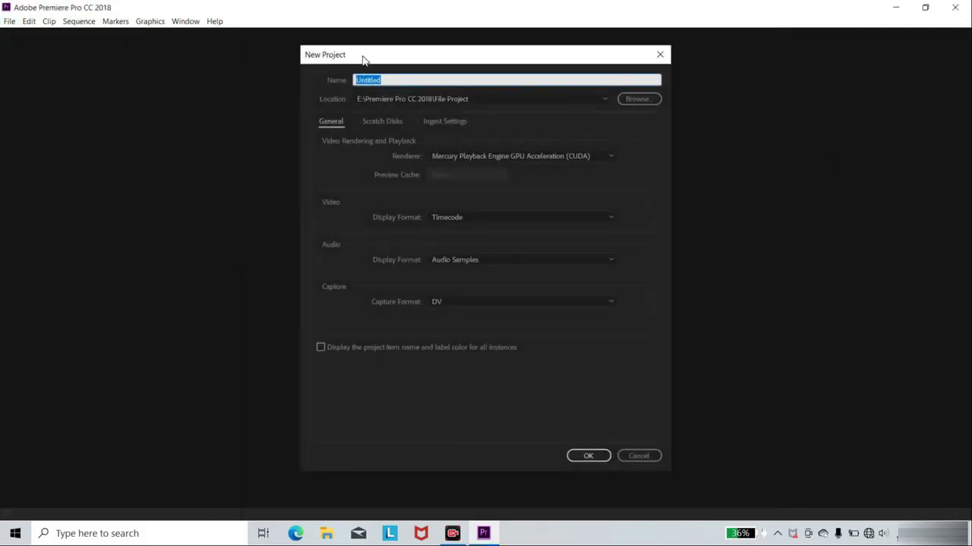
left_click(389, 82)
left_click_drag(387, 81, 347, 75)
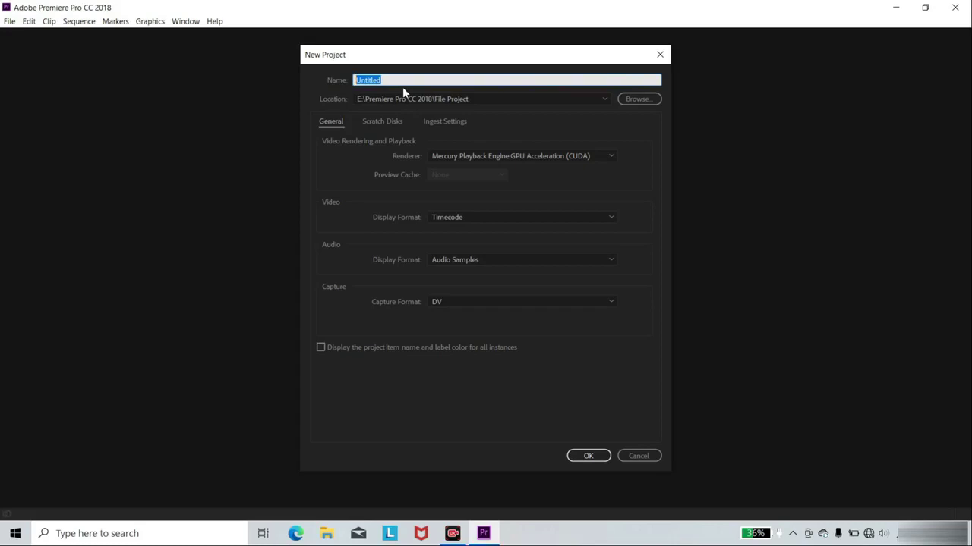
type("New Workspe")
type("ce")
left_click(638, 100)
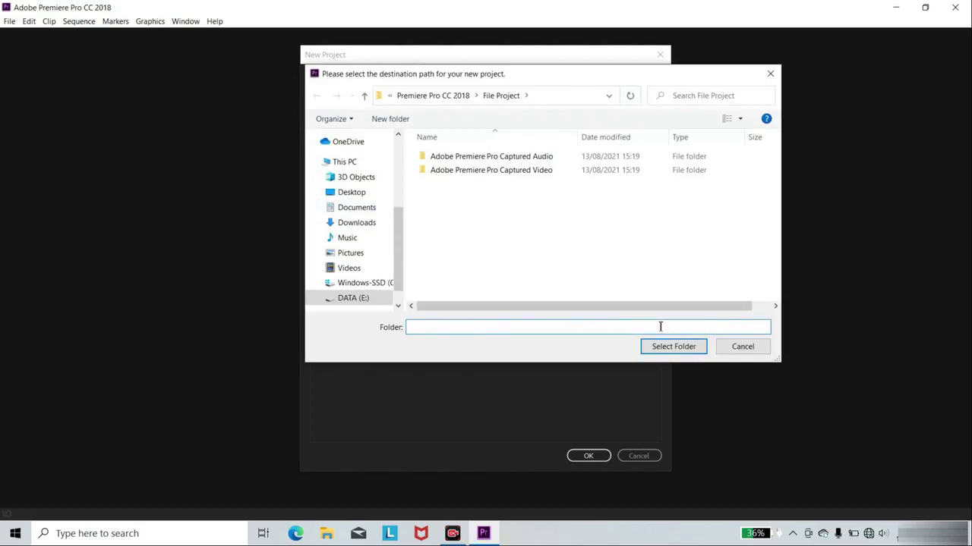
left_click(770, 73)
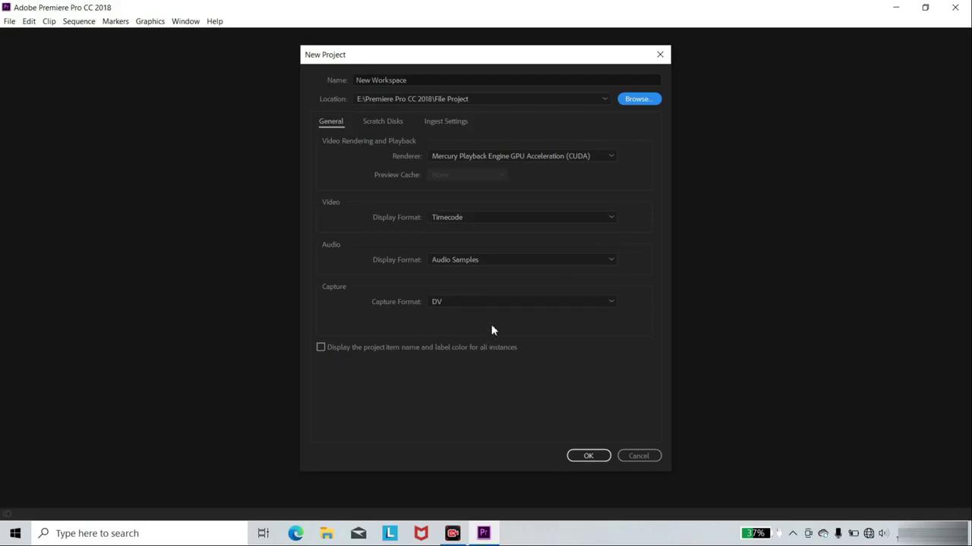
left_click(587, 459)
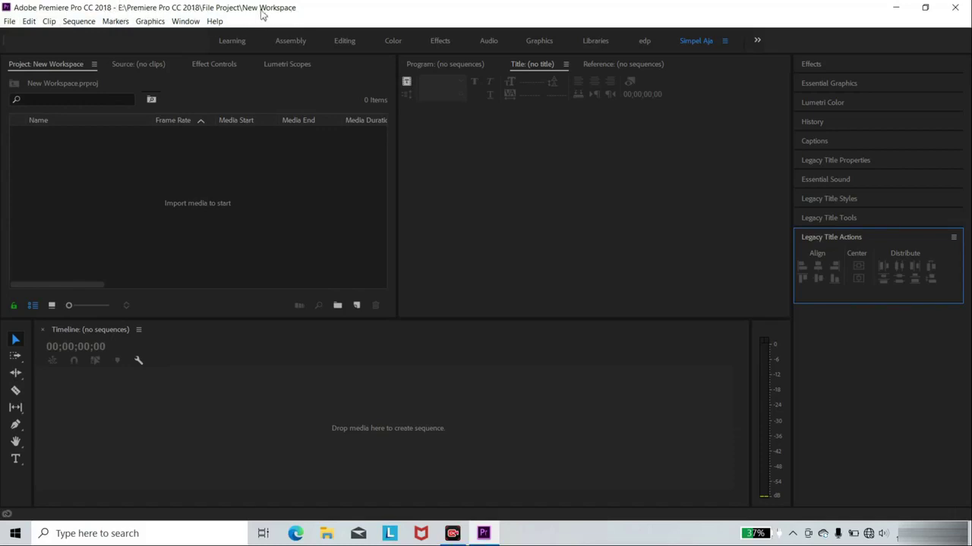
left_click(9, 21)
mouse_move(79, 22)
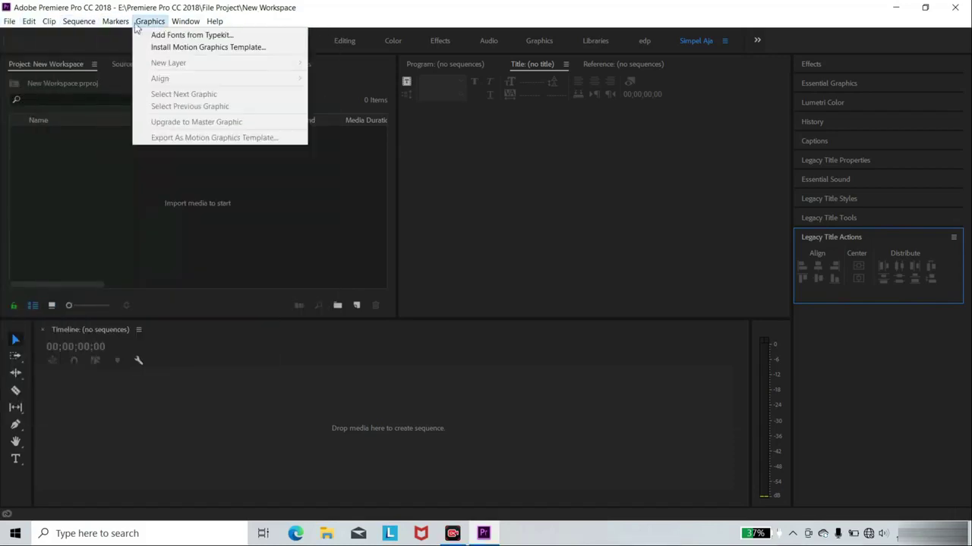
mouse_move(11, 26)
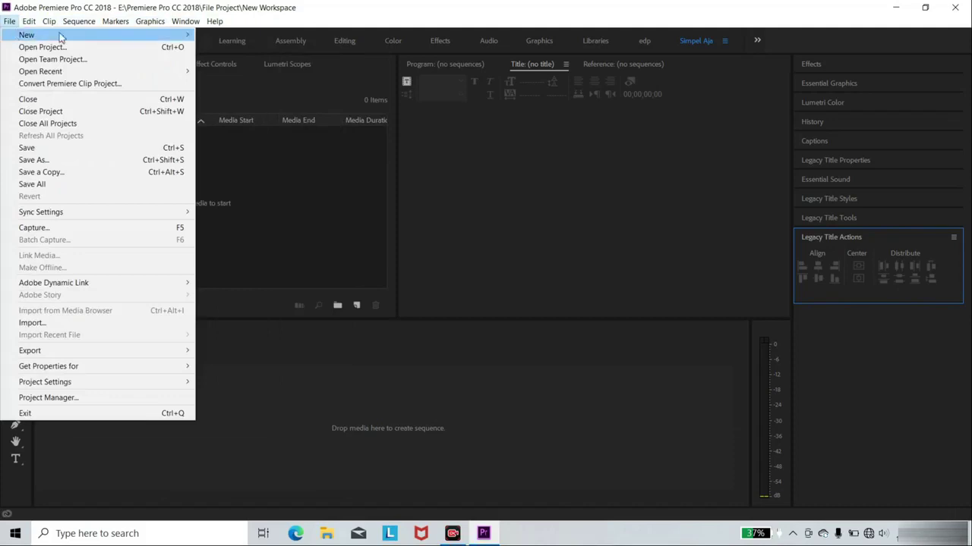
mouse_move(61, 35)
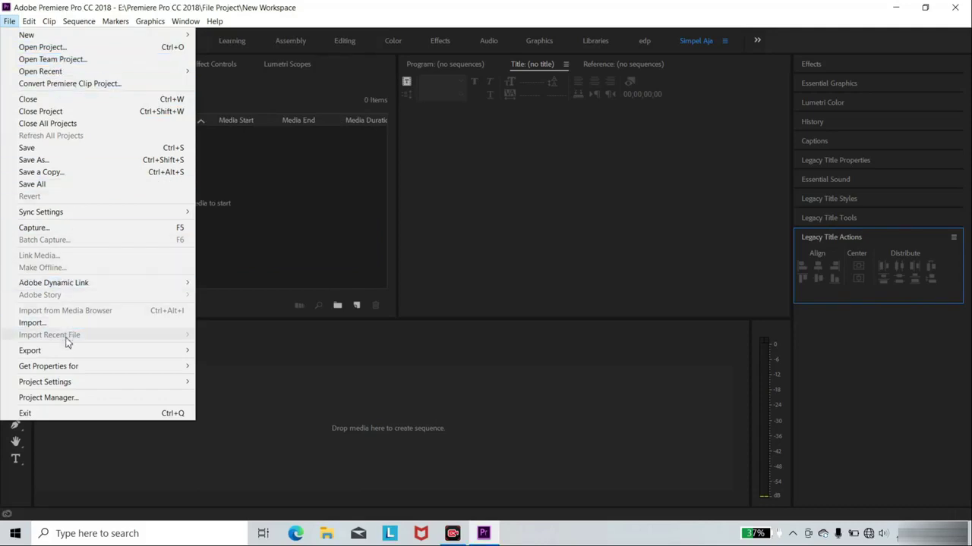
mouse_move(67, 353)
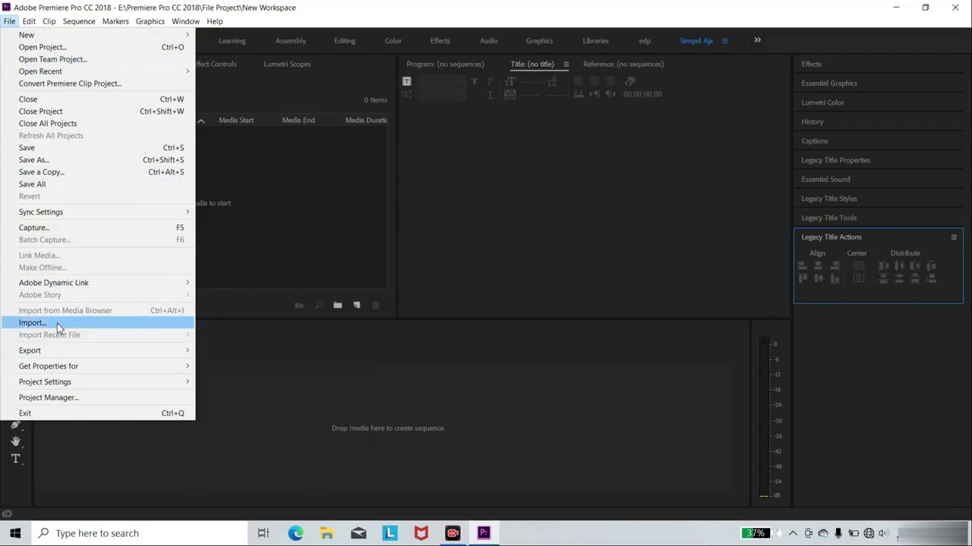
mouse_move(64, 382)
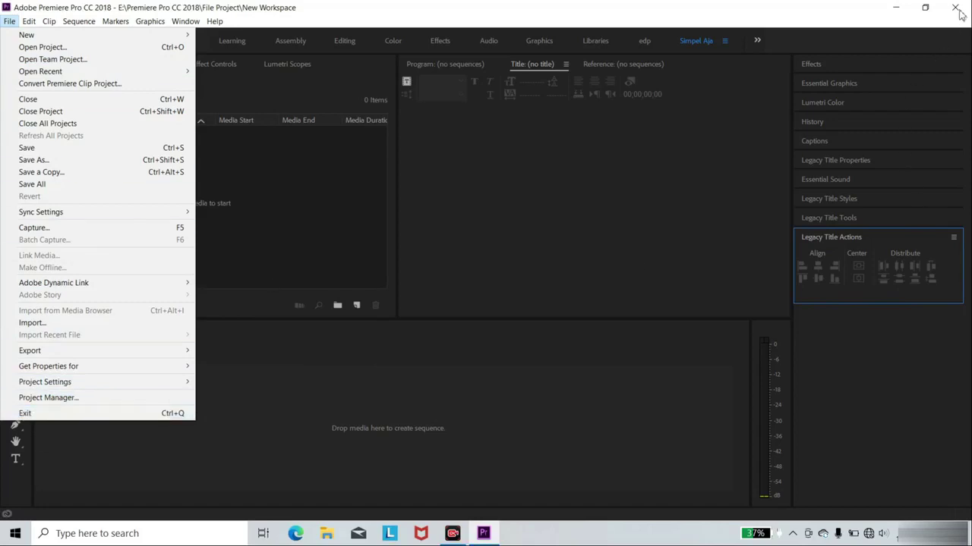
left_click(9, 21)
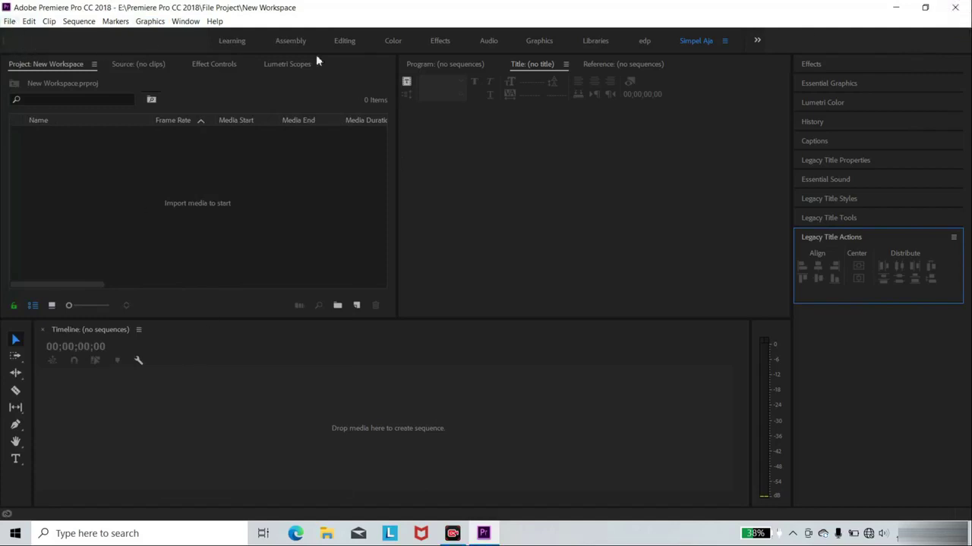
Step: Examine the panel layout of each workspace in turn, from Learning through Libraries to the custom edp and Simpel Aja workspaces
left_click(227, 44)
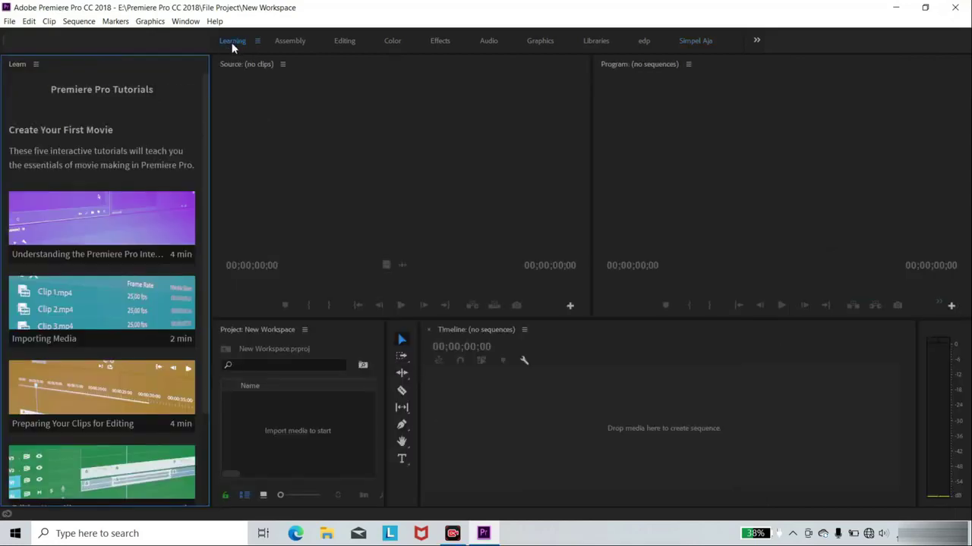
left_click(289, 43)
left_click(346, 42)
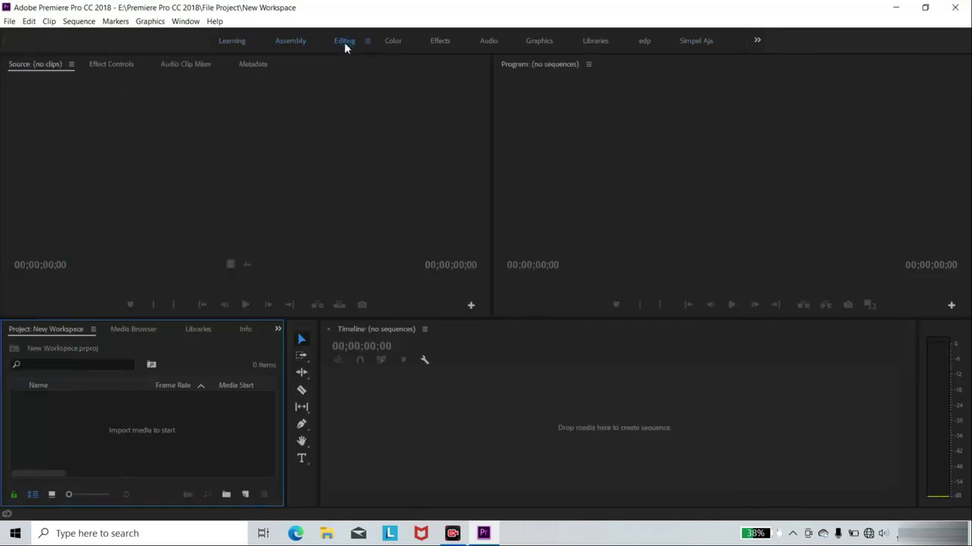
left_click(393, 45)
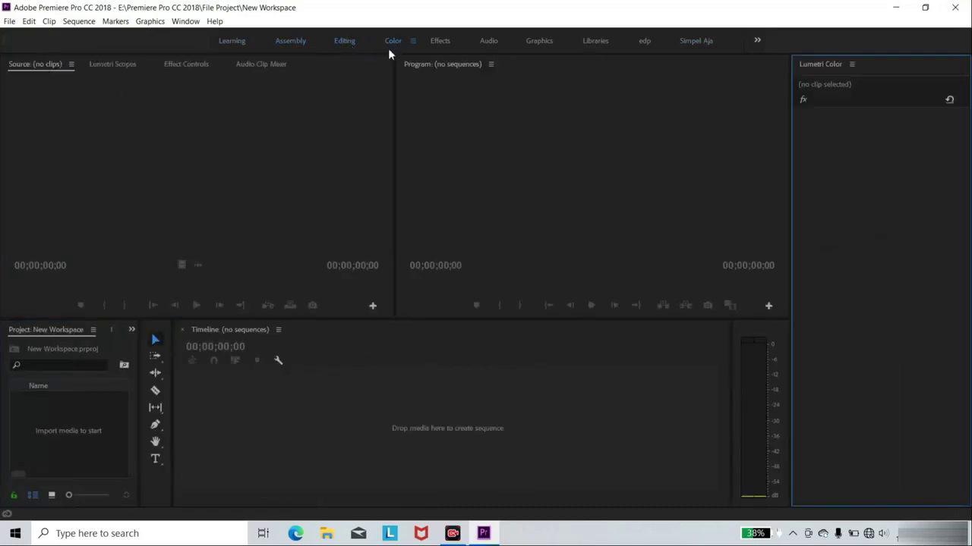
left_click(441, 42)
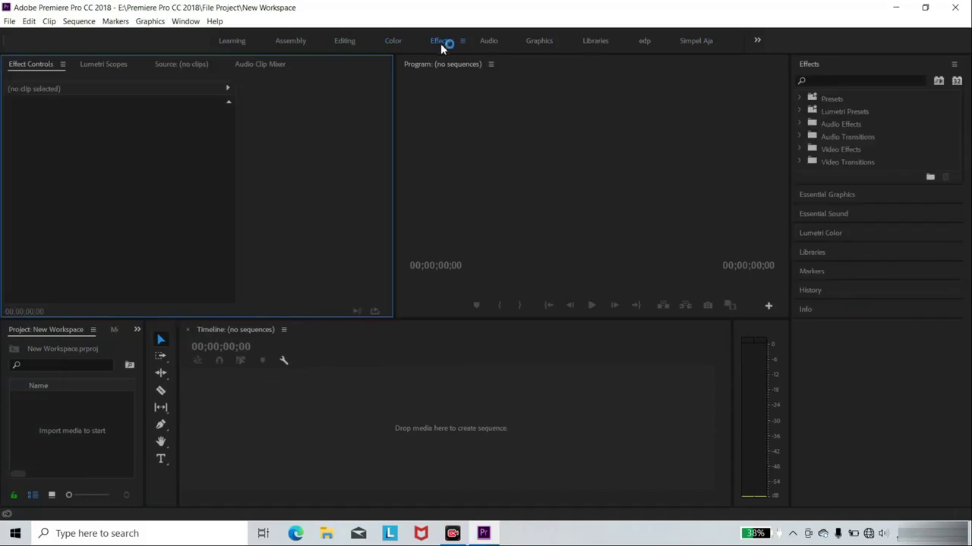
left_click(487, 43)
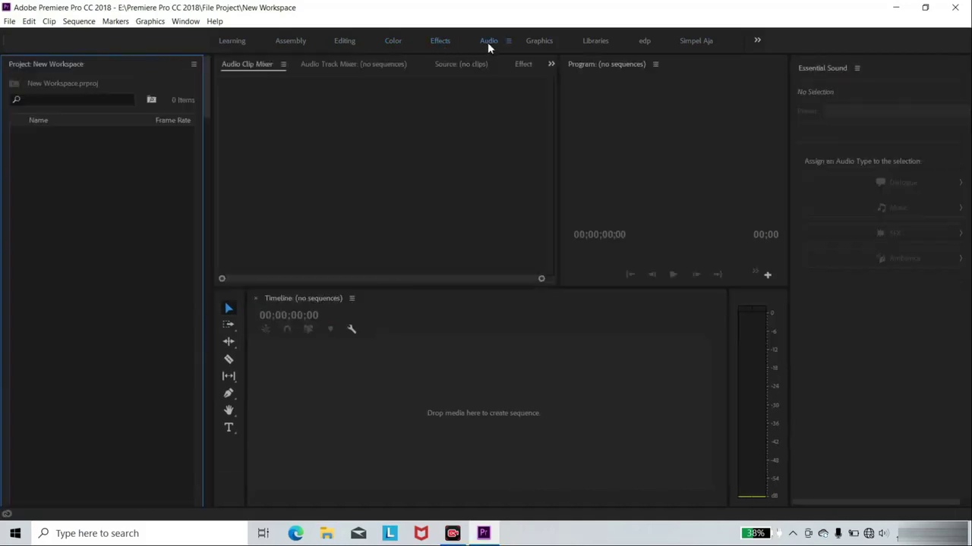
left_click(540, 44)
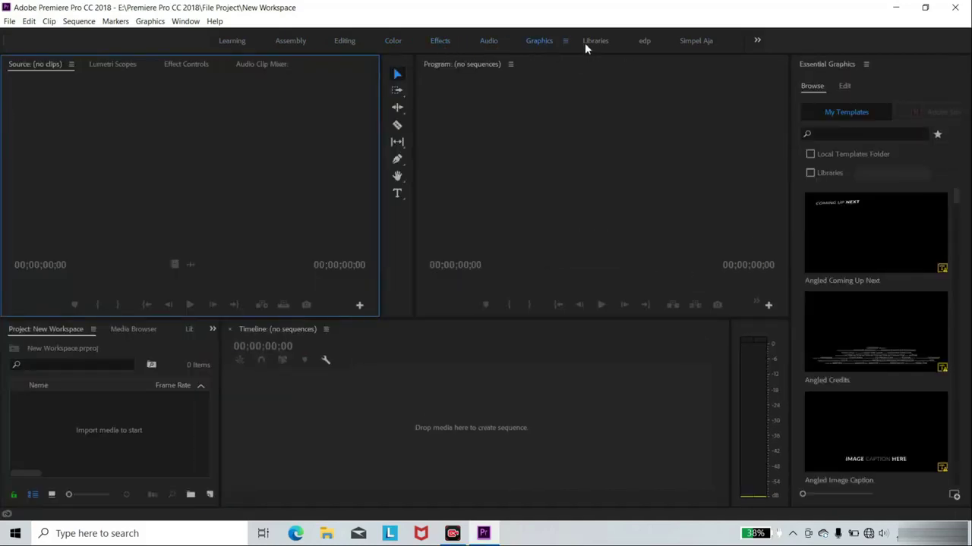
left_click(589, 45)
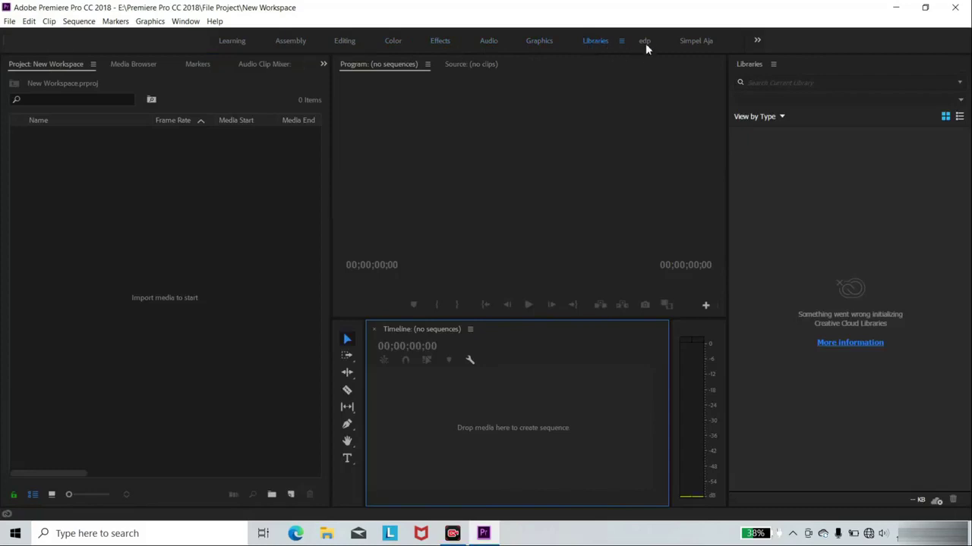
left_click(644, 42)
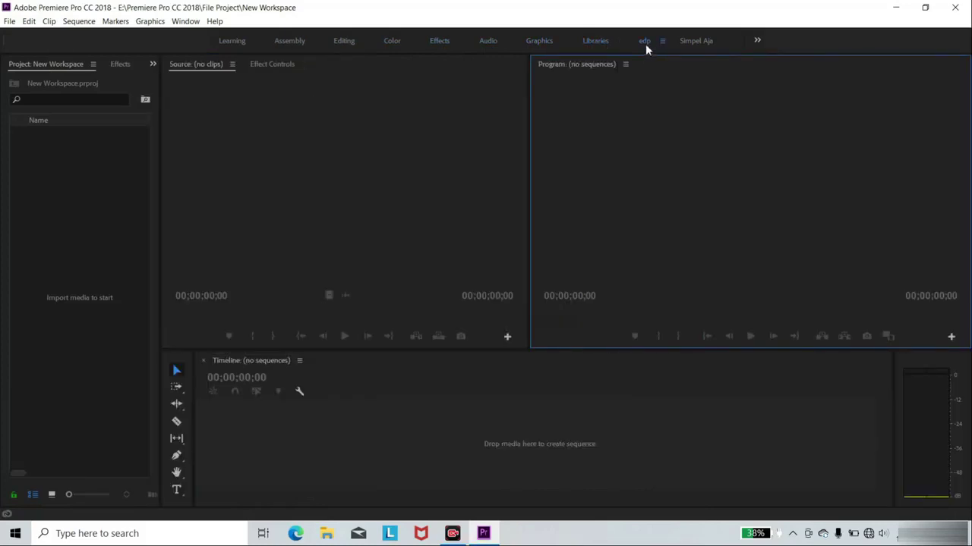
left_click(691, 40)
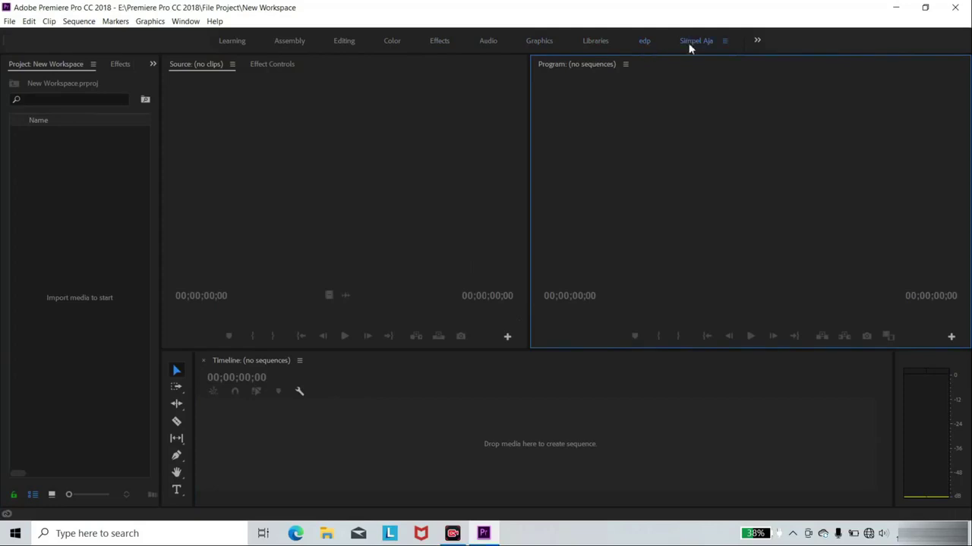
left_click(644, 42)
Step: Revisit the Learning, Assembly, Editing, Color, Effects and Audio workspaces to compare their panel arrangements
left_click(231, 42)
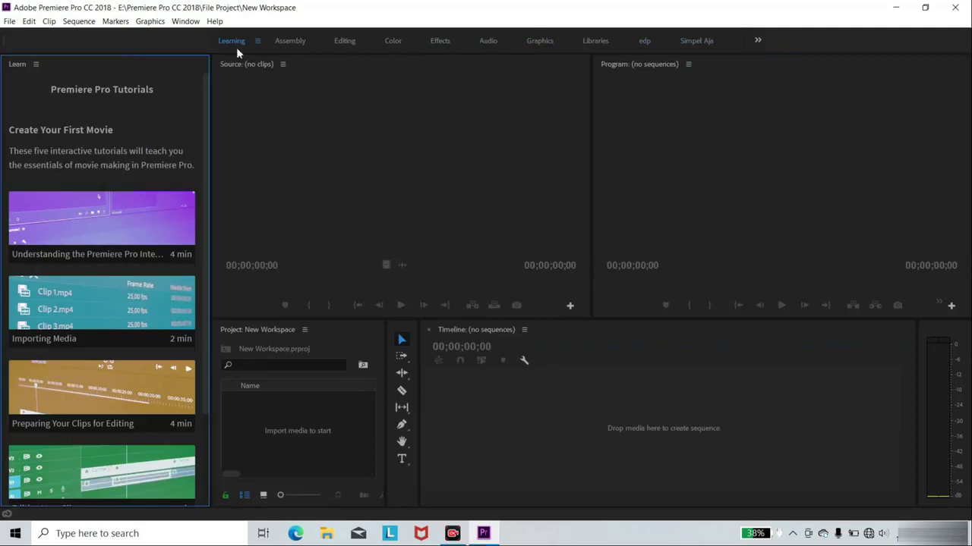
left_click(289, 42)
left_click(342, 42)
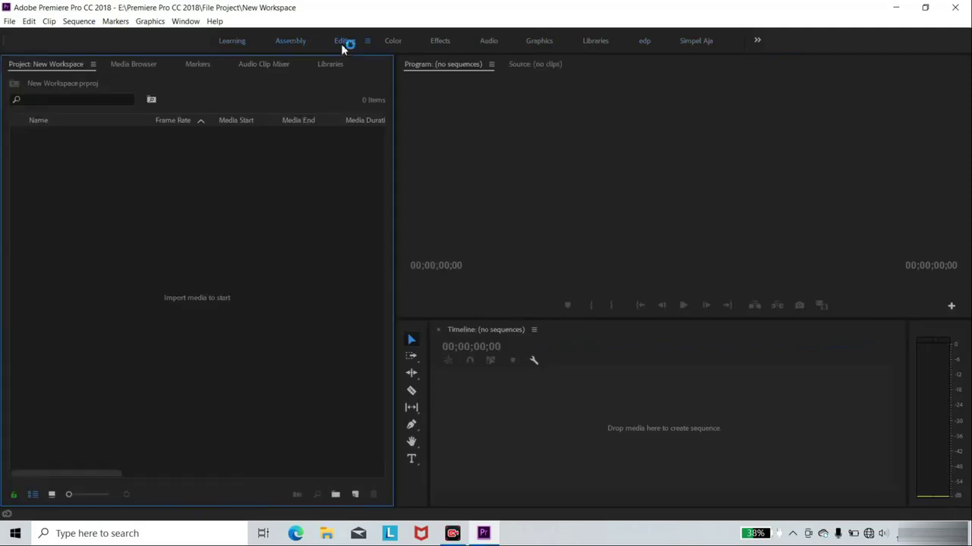
left_click(393, 42)
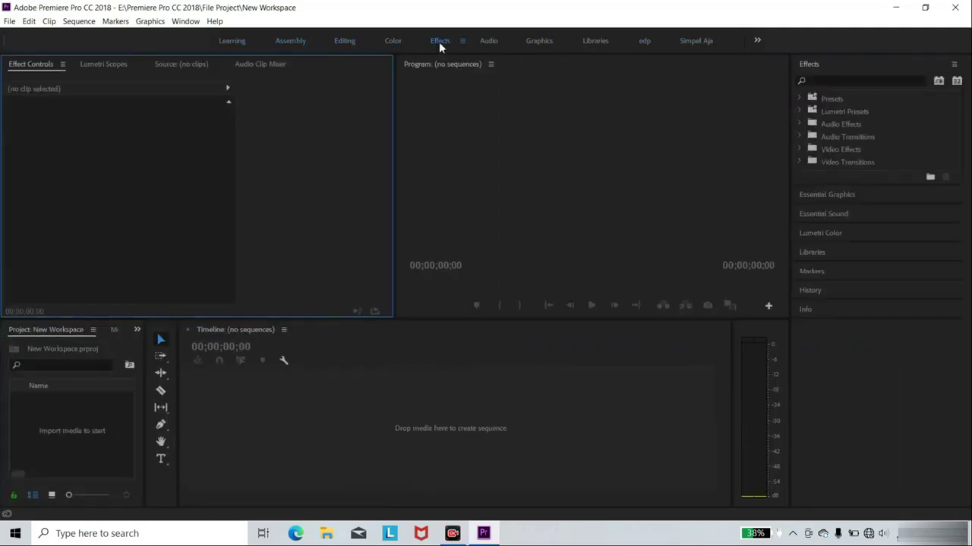
left_click(489, 43)
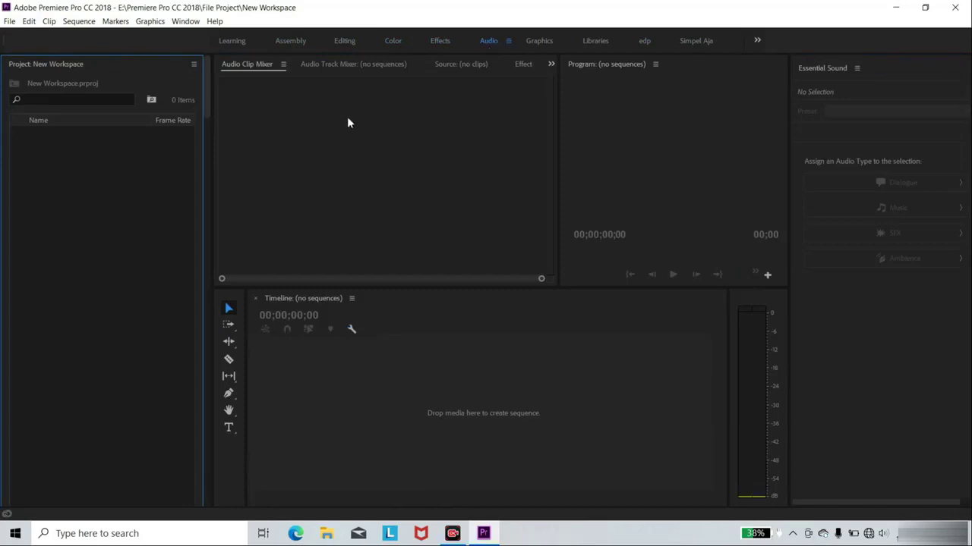
left_click(344, 42)
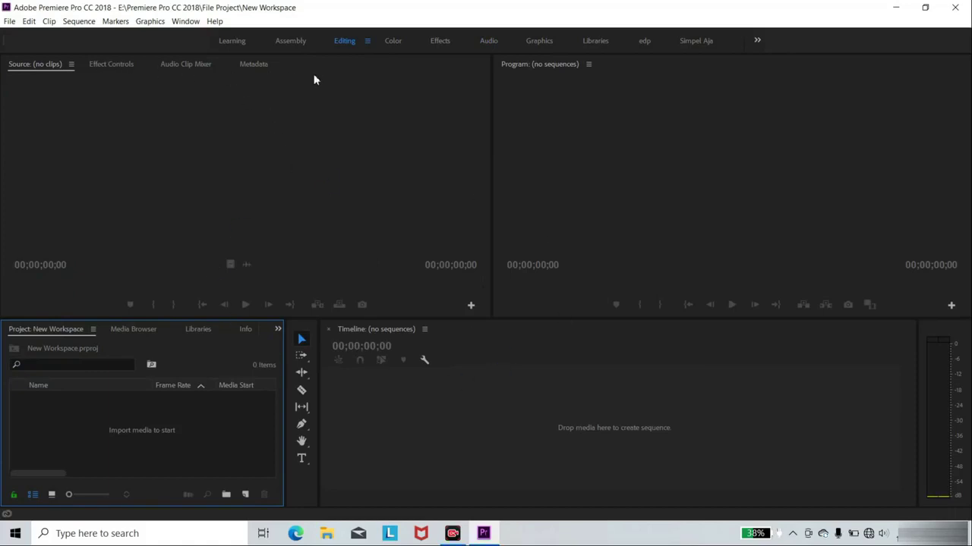
left_click(392, 42)
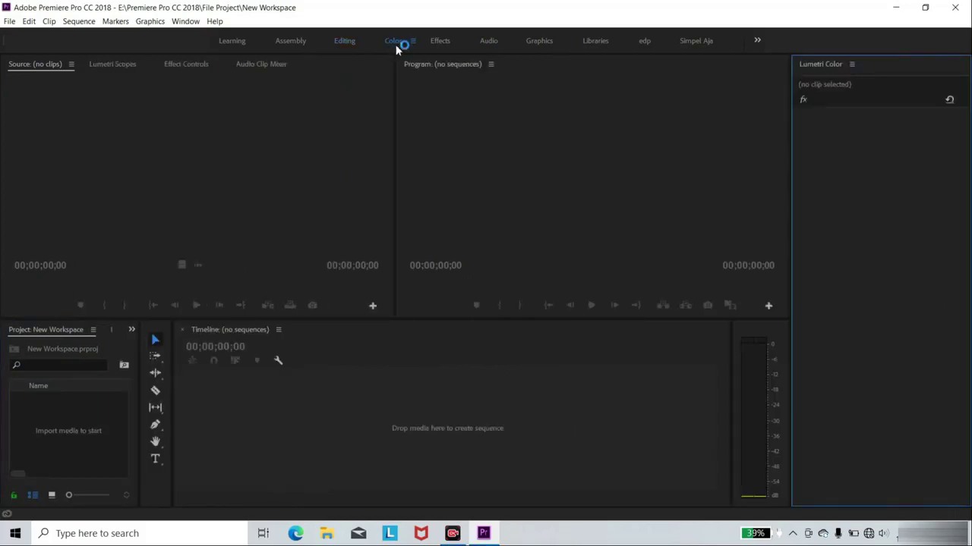
left_click(439, 42)
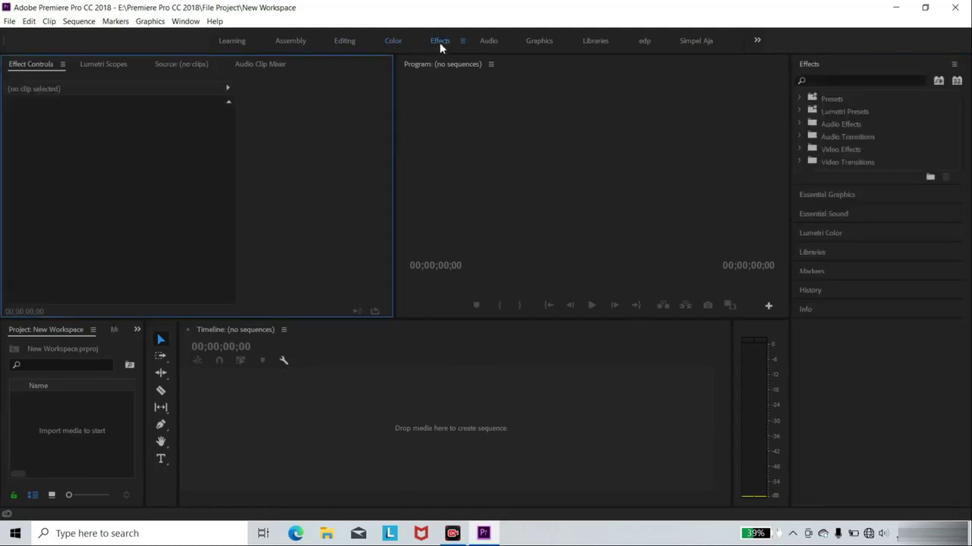
Step: Compare the panel arrangements of the Audio, edp, Assembly and Editing workspaces, ending on the Learning workspace
left_click(488, 42)
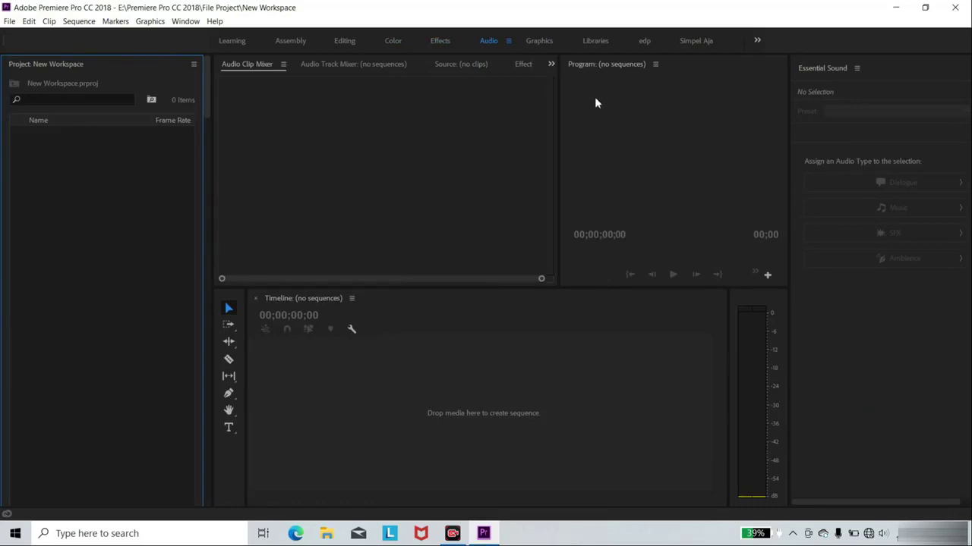
left_click(644, 42)
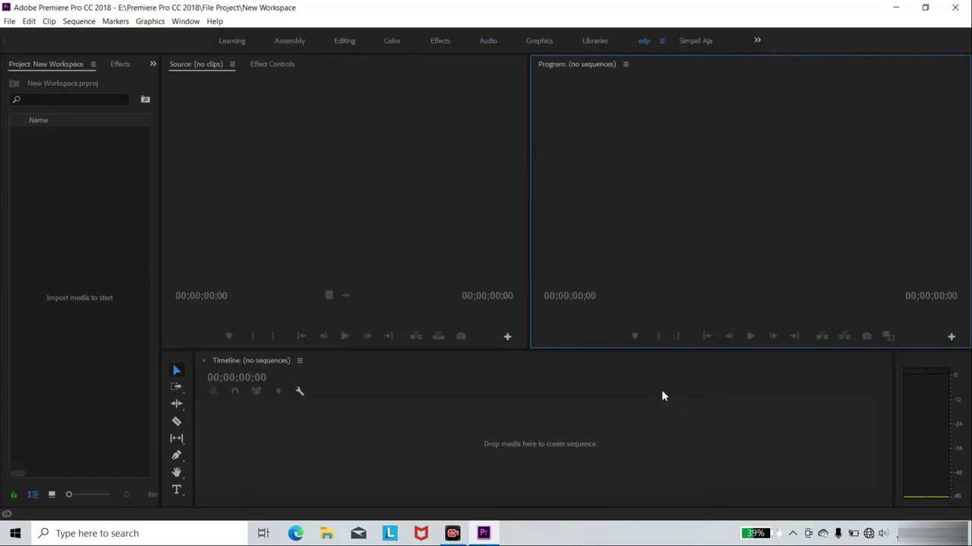
left_click(235, 43)
left_click(288, 42)
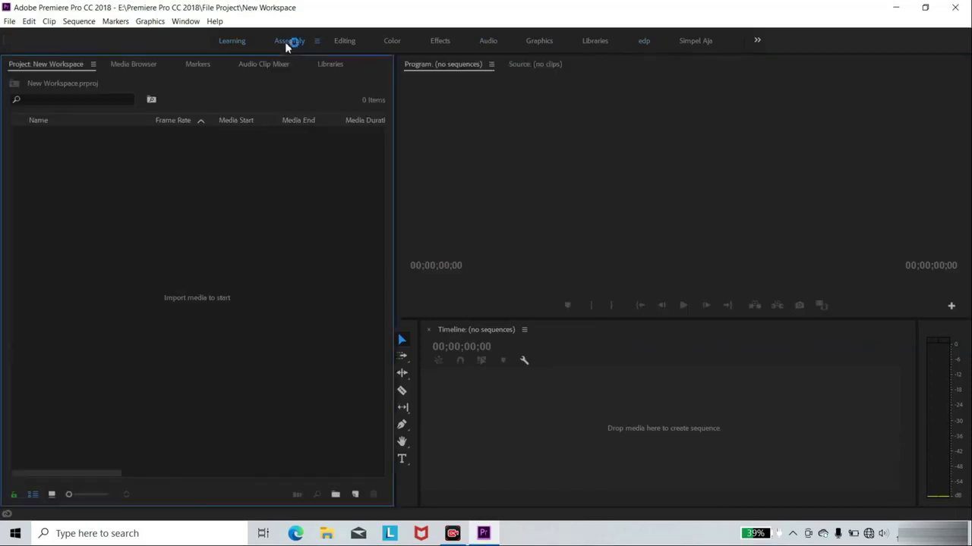
left_click(344, 42)
left_click(233, 40)
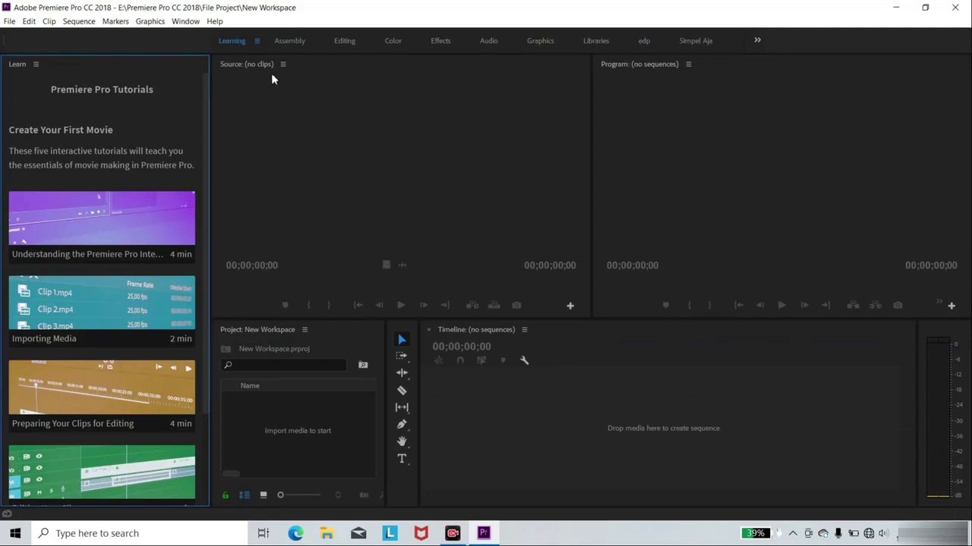
Step: Check the overflow list of additional workspaces, then look over the Source, Program, Project and Timeline panels of the Learning workspace
left_click(756, 42)
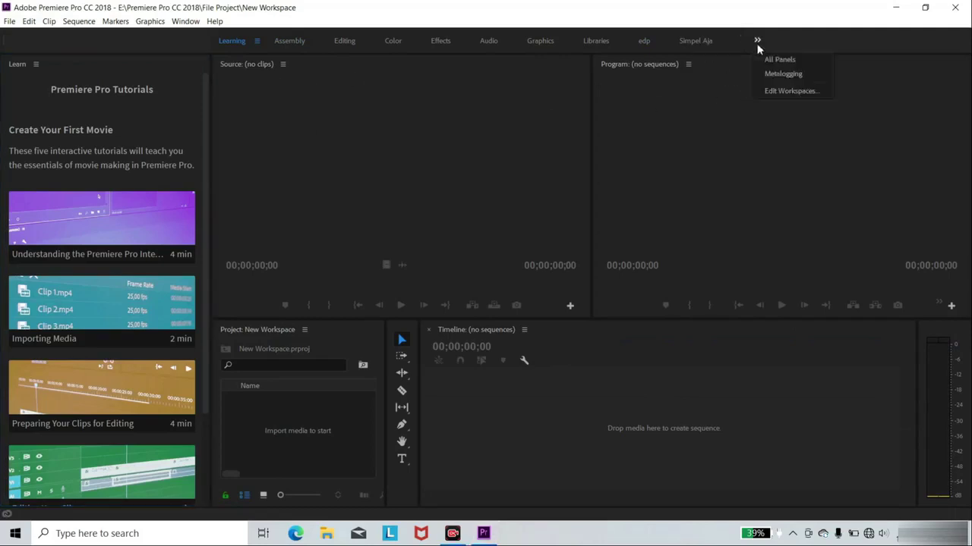
left_click(403, 106)
left_click(688, 123)
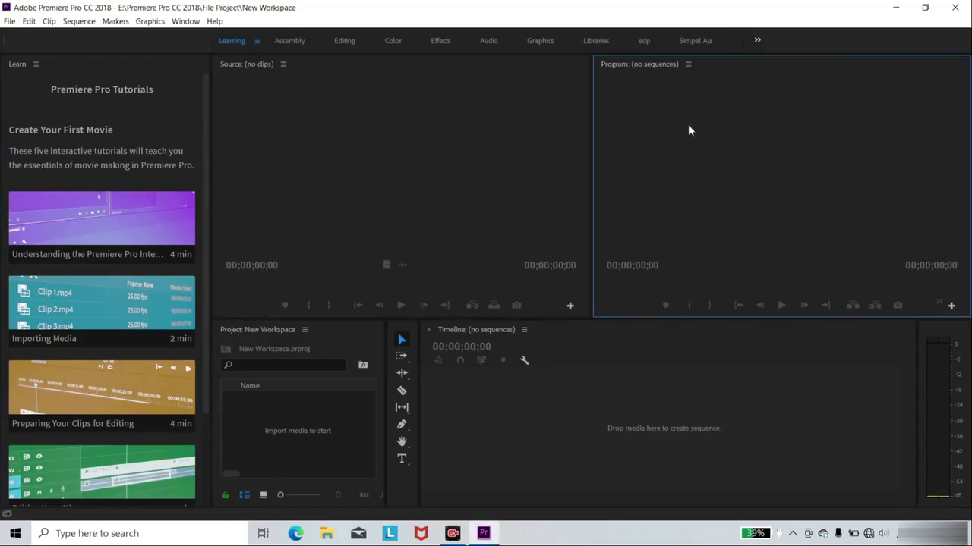
left_click(384, 359)
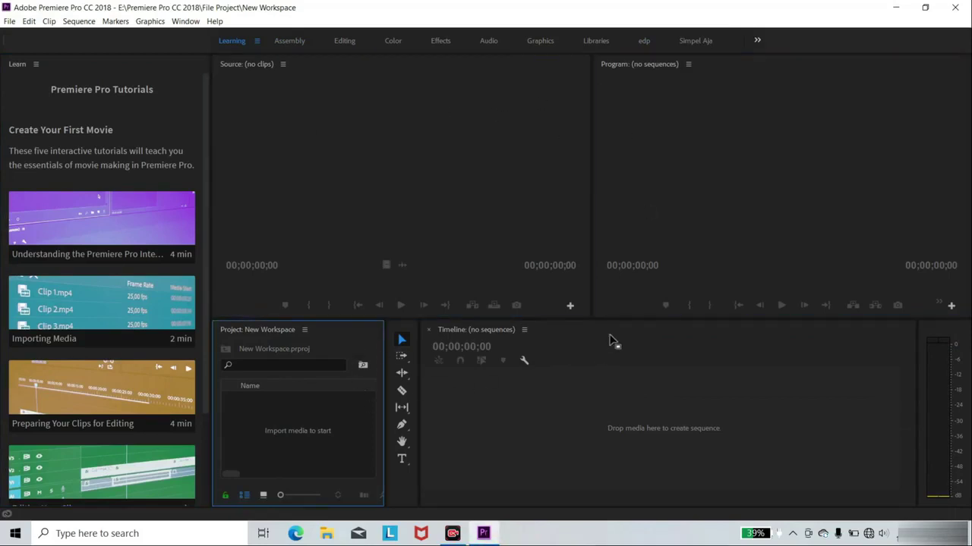
left_click(614, 338)
left_click(368, 342)
left_click(423, 210)
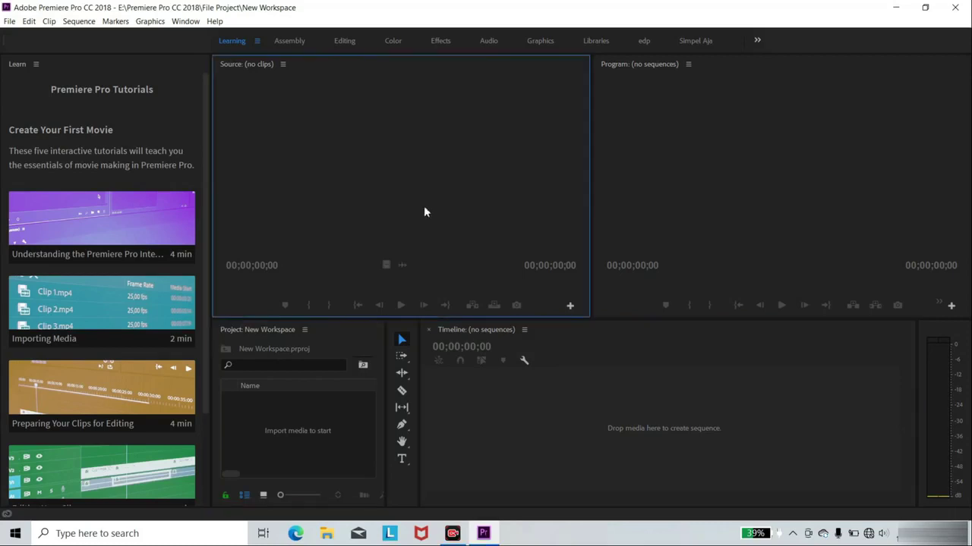
left_click(641, 180)
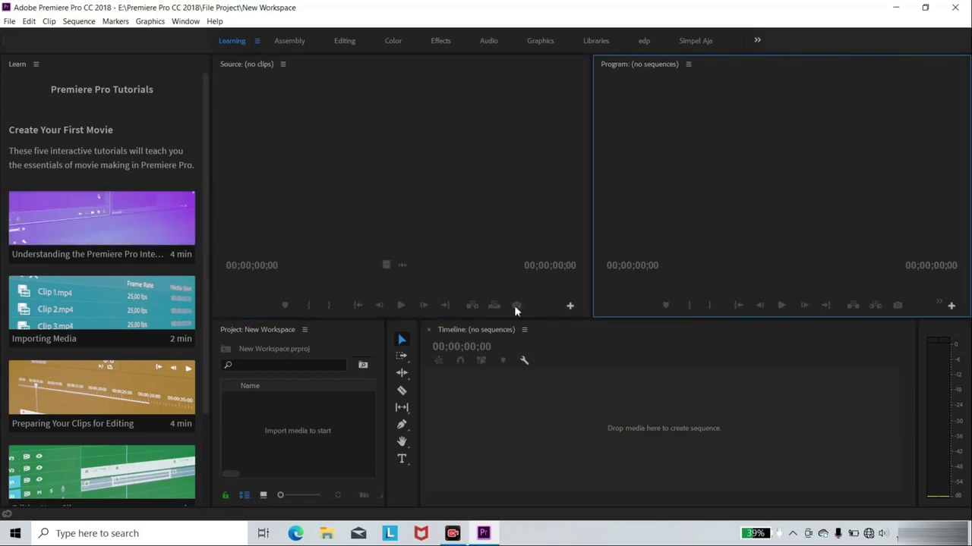
Step: Switch to the All Panels workspace and check which panels it has enabled
left_click(186, 21)
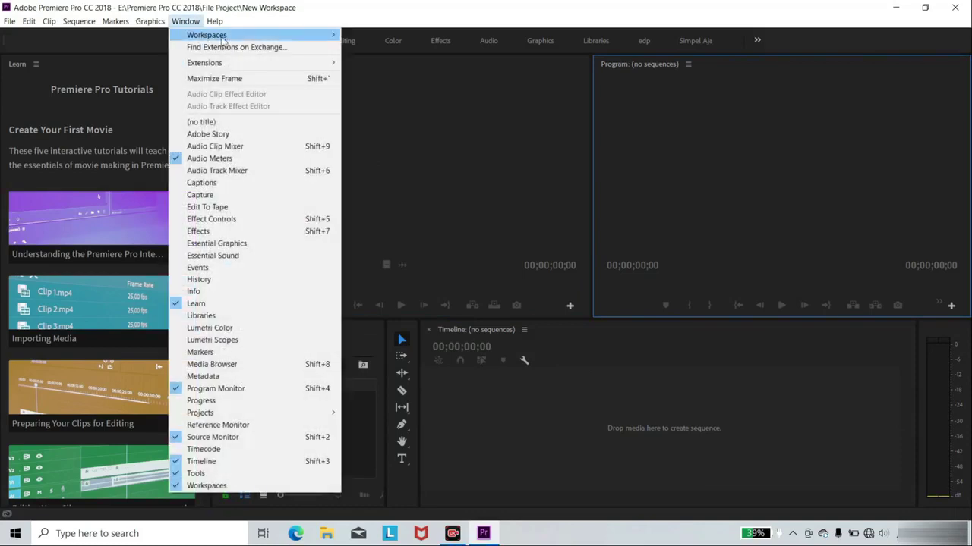
mouse_move(224, 35)
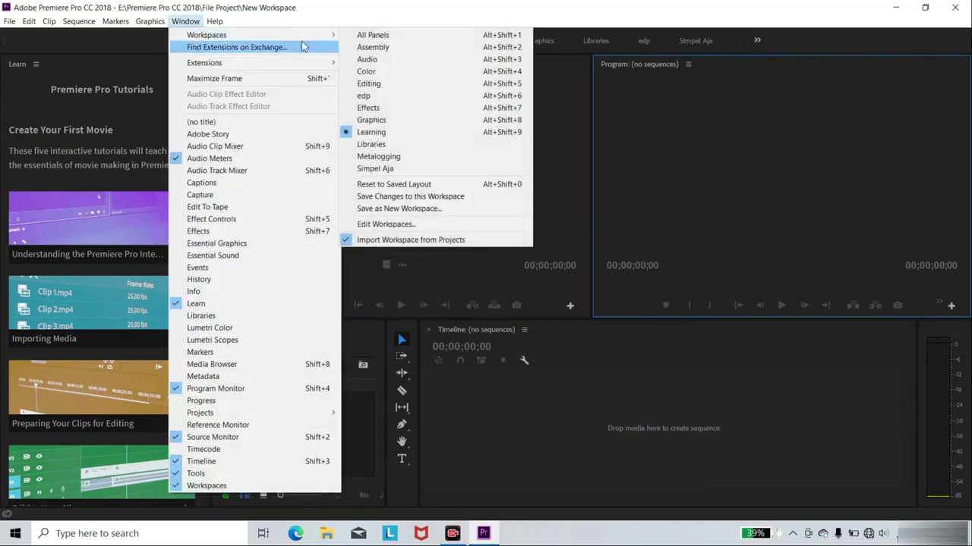
left_click(368, 37)
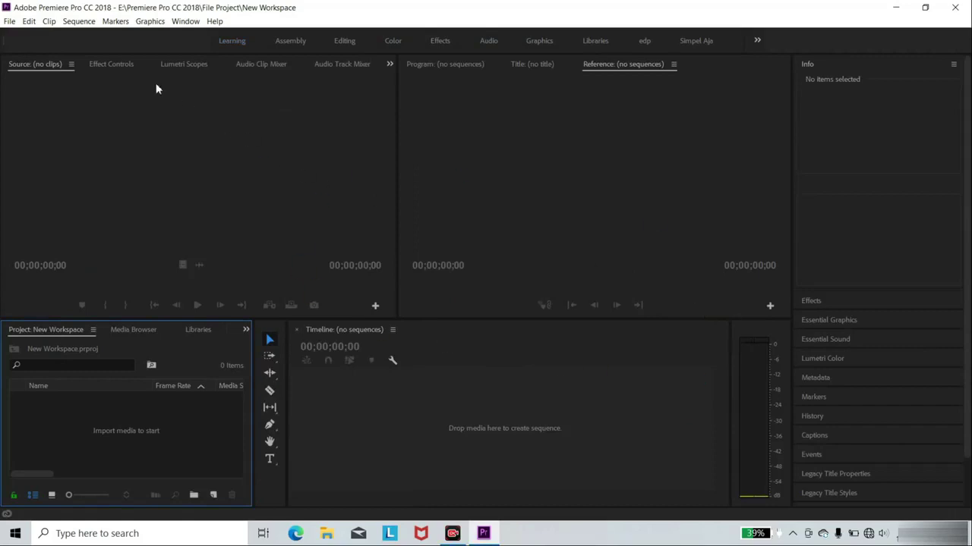
left_click(184, 23)
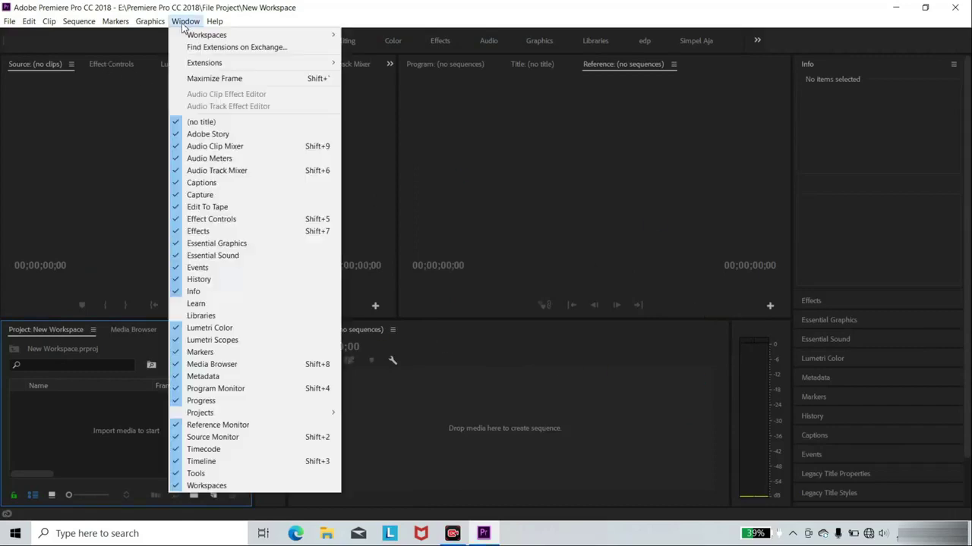
left_click(162, 208)
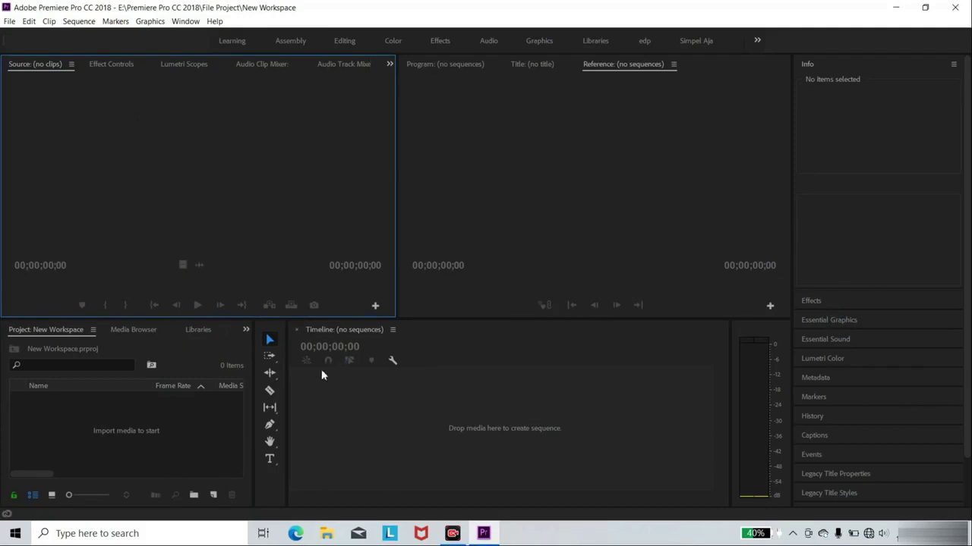
Step: Examine the Effect Controls, Lumetri Scopes, Audio Clip Mixer and Audio Track Mixer panels grouped with the Source monitor
left_click(113, 68)
left_click(177, 66)
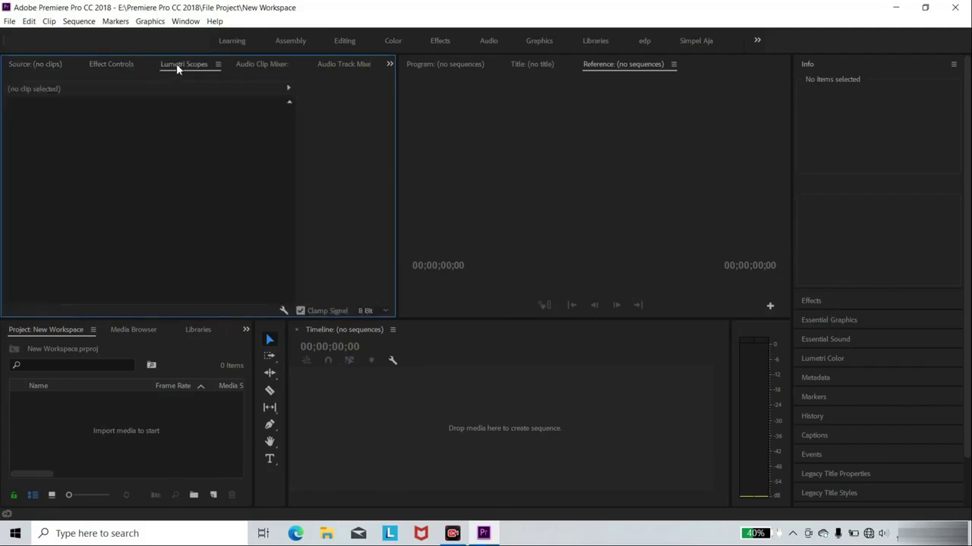
left_click(247, 66)
left_click(338, 67)
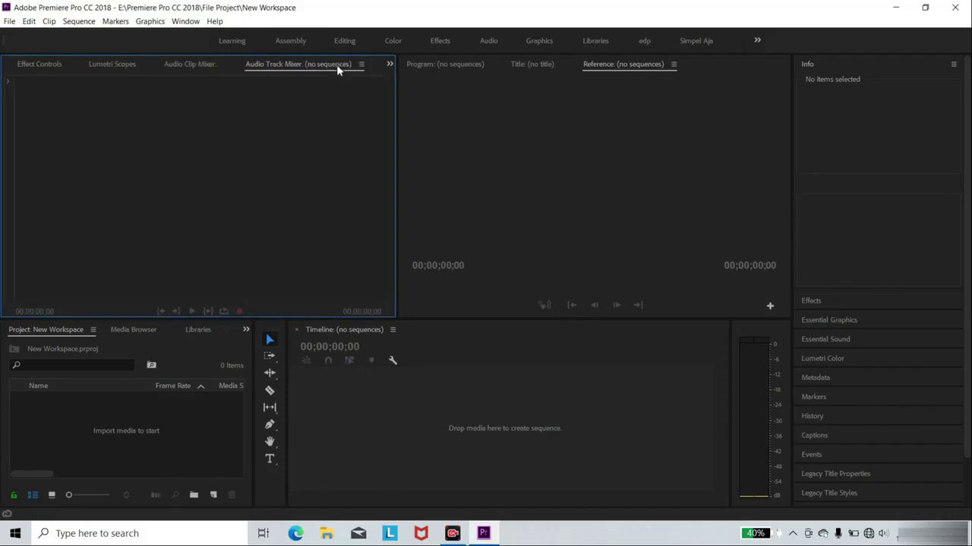
left_click(170, 68)
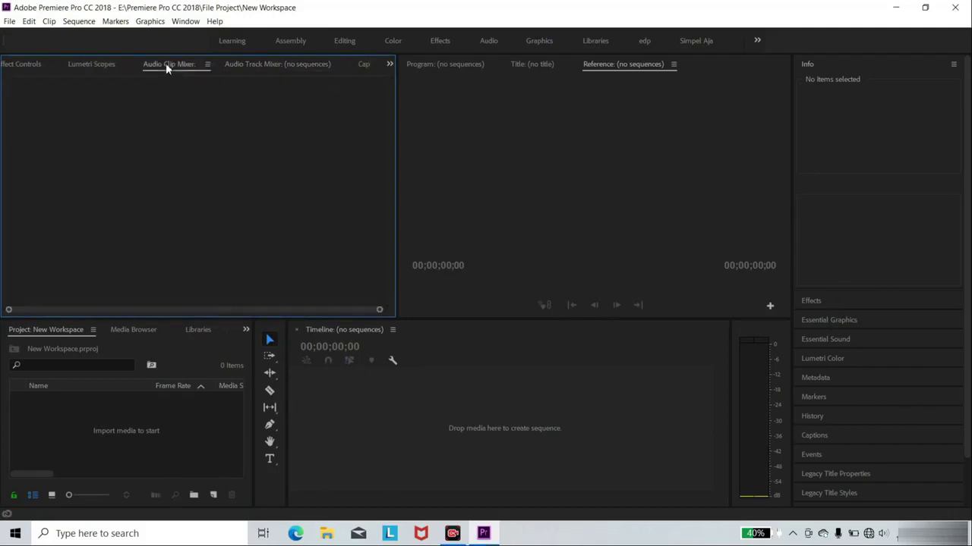
left_click(109, 69)
left_click(28, 67)
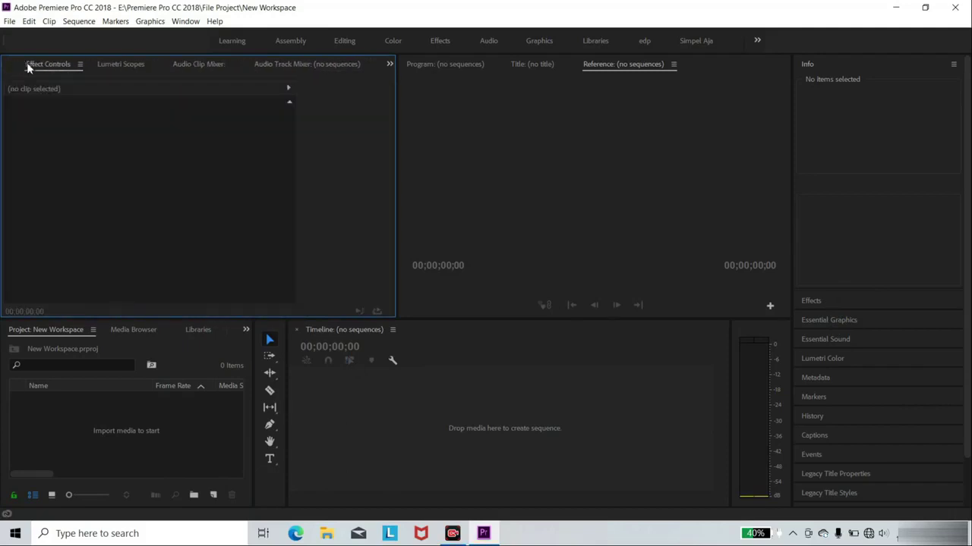
Step: View the Media Browser and Libraries panels, then bring the Project panel back to the front
left_click(141, 336)
left_click(198, 331)
left_click(122, 333)
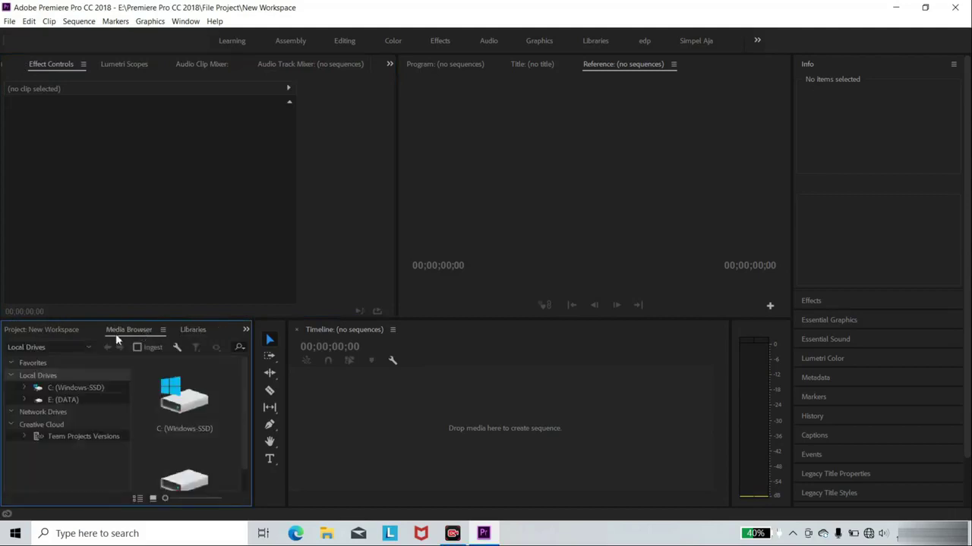
left_click(54, 331)
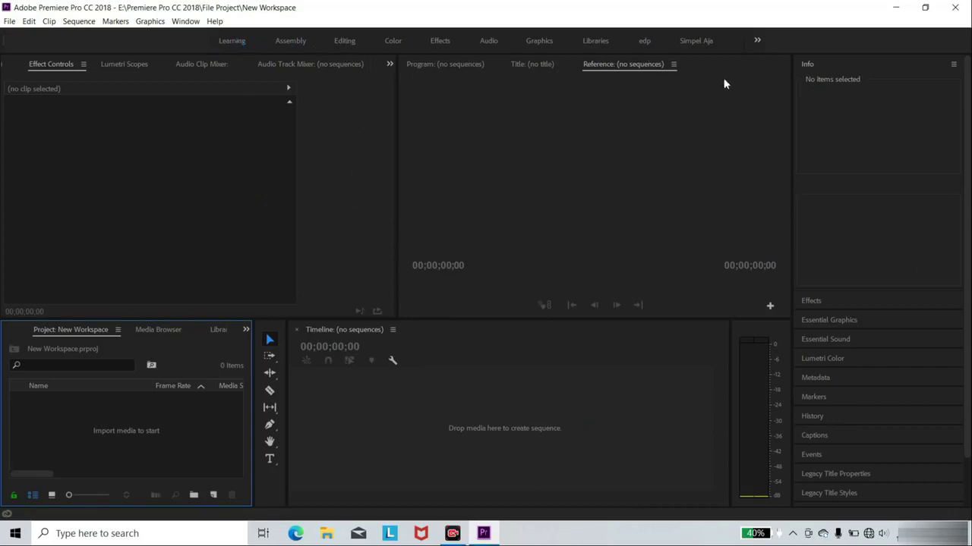
Step: Compare the All Panels layout with the Learning, Assembly, Editing, Color, Effects and Graphics workspaces
left_click(235, 40)
left_click(285, 41)
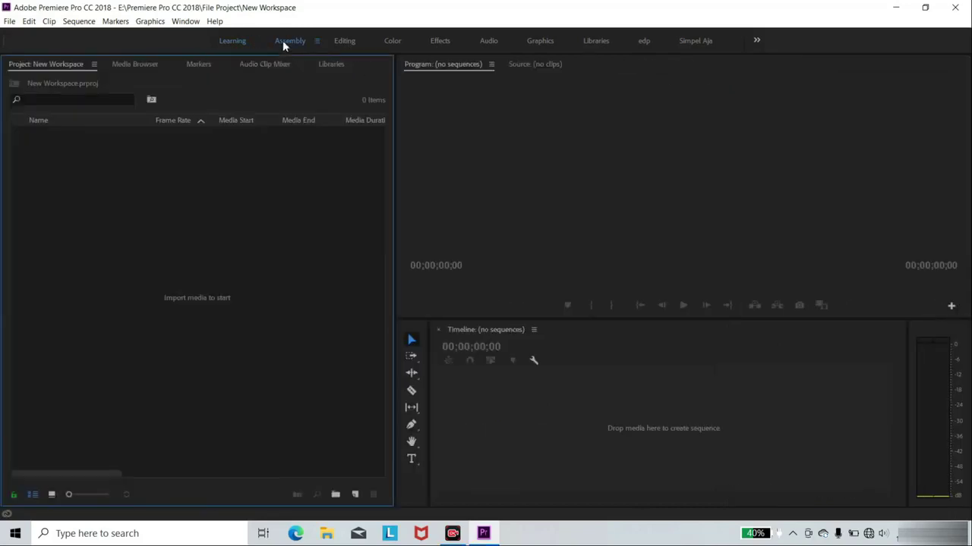
left_click(343, 40)
left_click(392, 40)
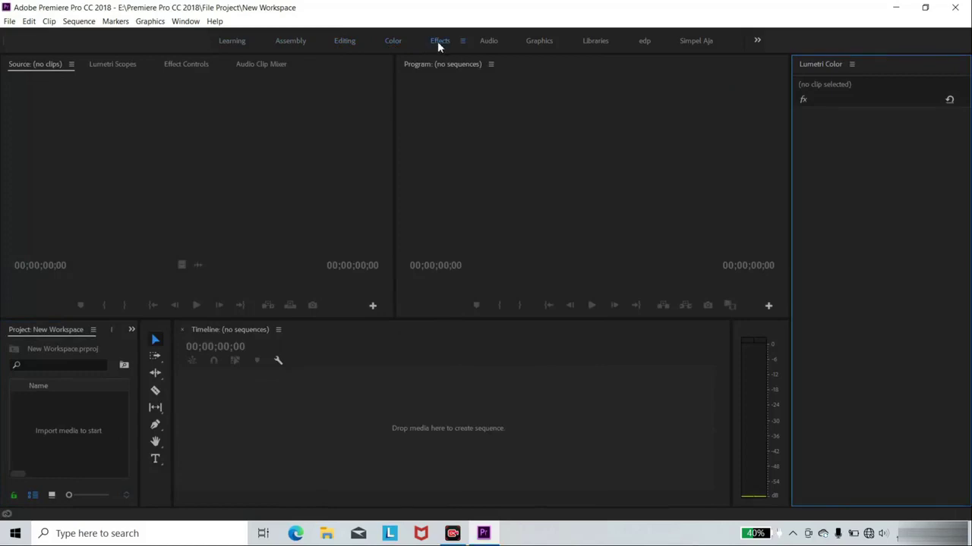
left_click(439, 41)
left_click(542, 41)
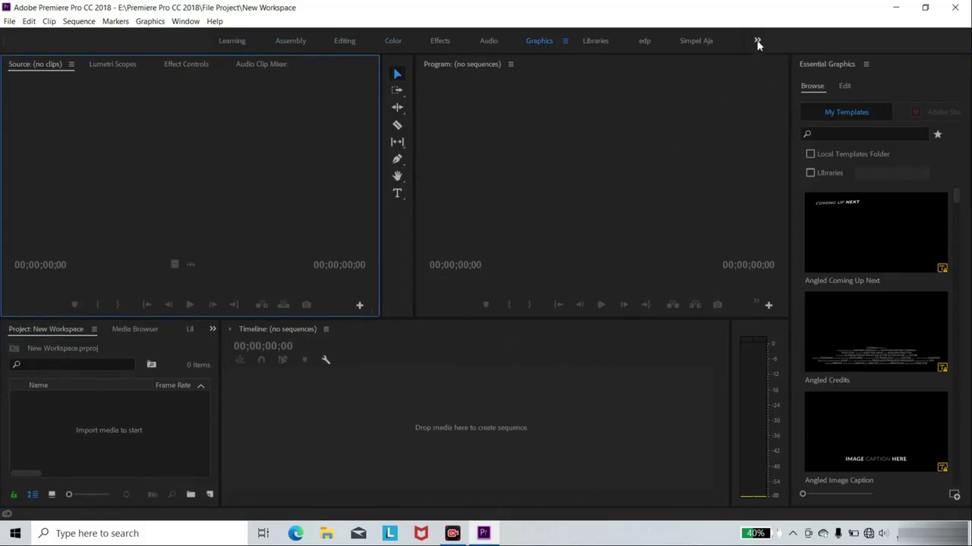
Step: Return to the All Panels workspace and collapse the Info panel in the stacked panel group
left_click(757, 40)
left_click(772, 72)
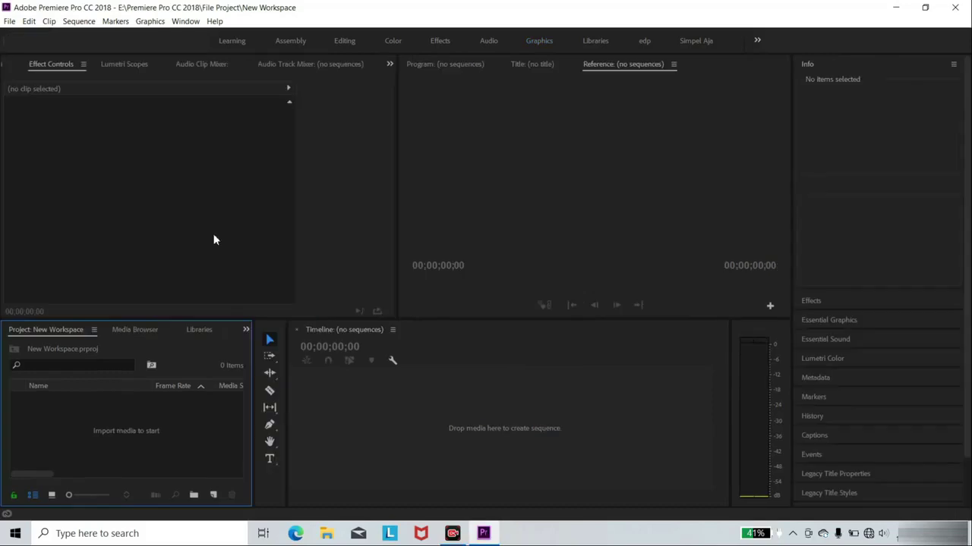
left_click(825, 63)
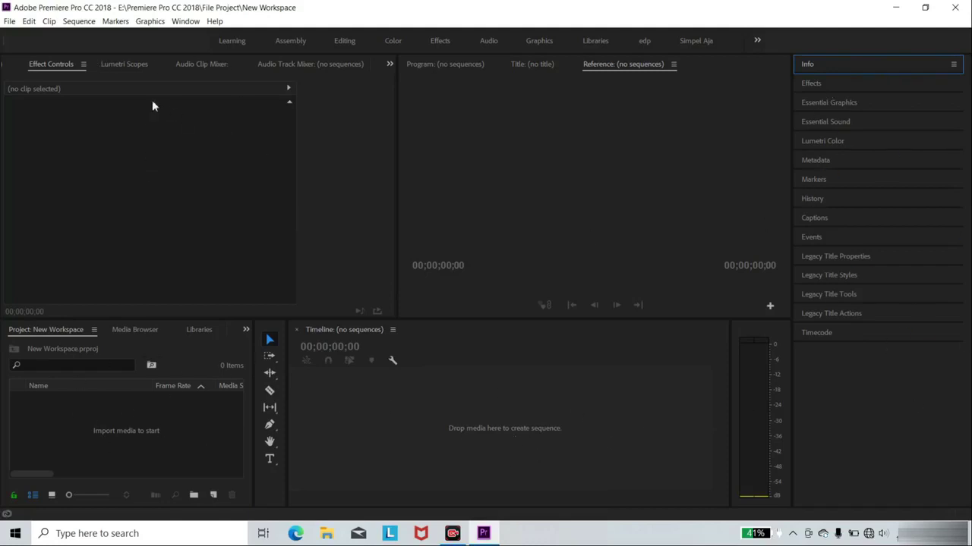
Step: Review the Lumetri Scopes, audio mixer and Effect Controls panels again, leaving Lumetri Scopes in front
left_click(116, 63)
left_click(197, 64)
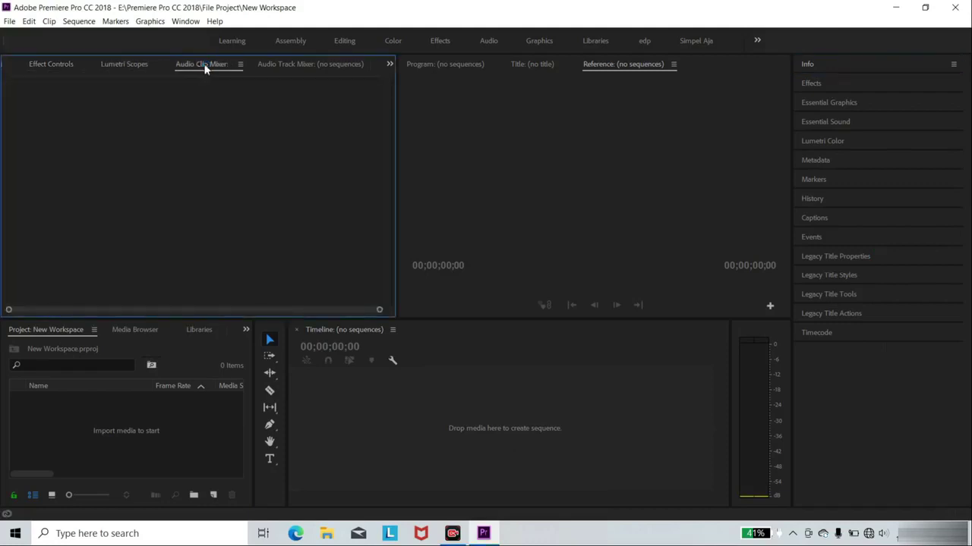
left_click(276, 64)
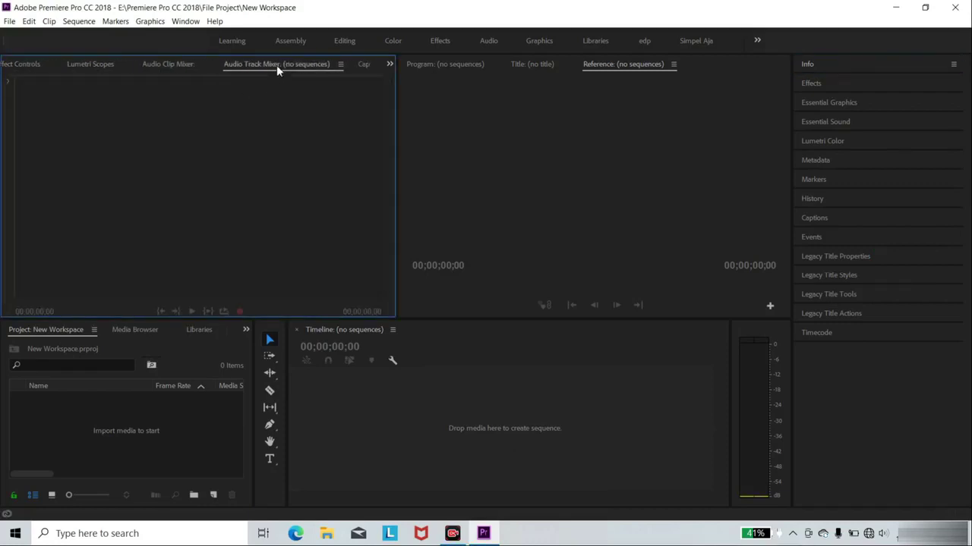
left_click(173, 66)
left_click(106, 65)
left_click(29, 66)
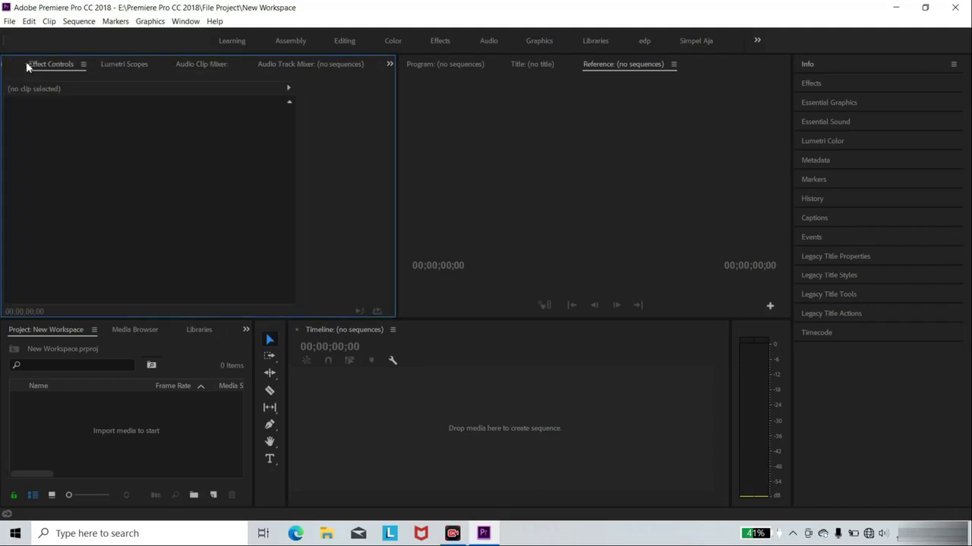
left_click(122, 65)
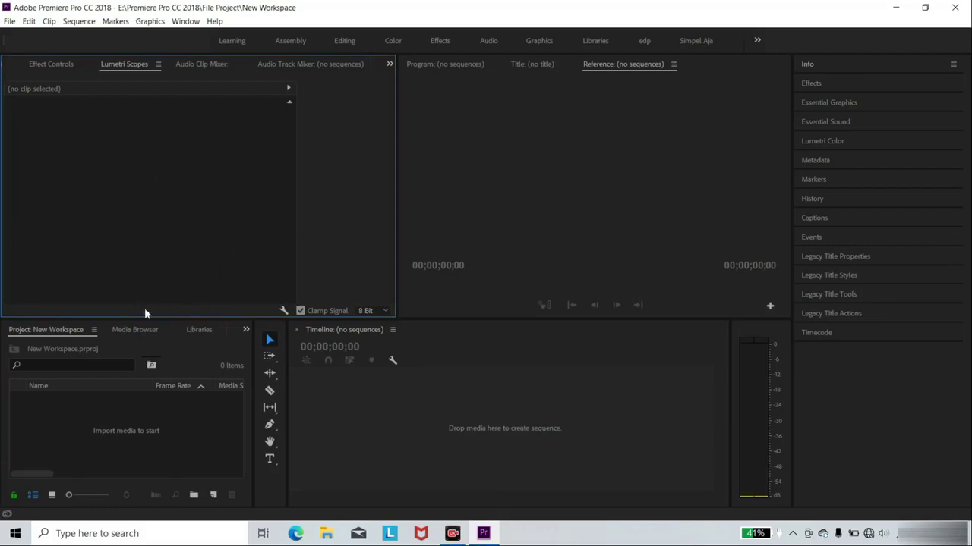
Step: Browse the local drives in the Media Browser, expanding and collapsing the folders of E: (DATA)
left_click(122, 349)
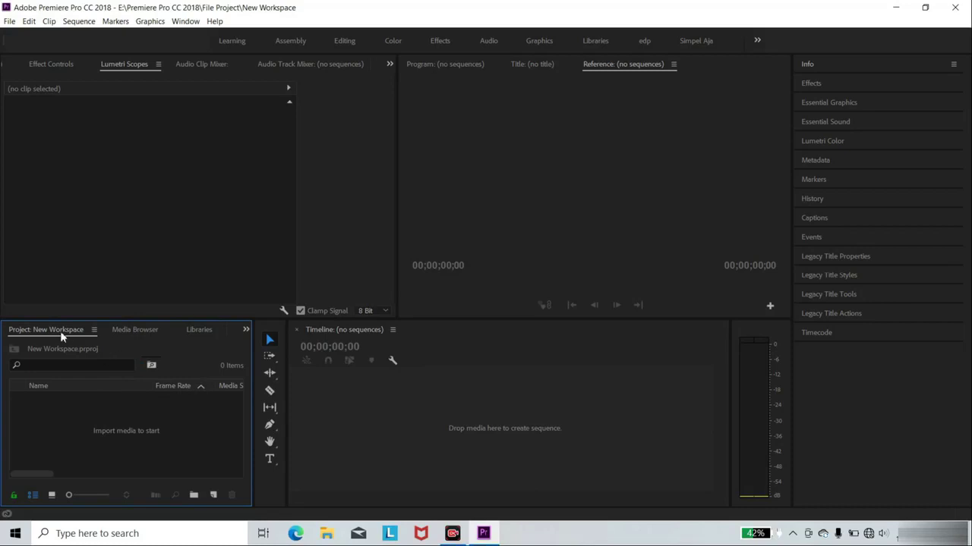
left_click(124, 332)
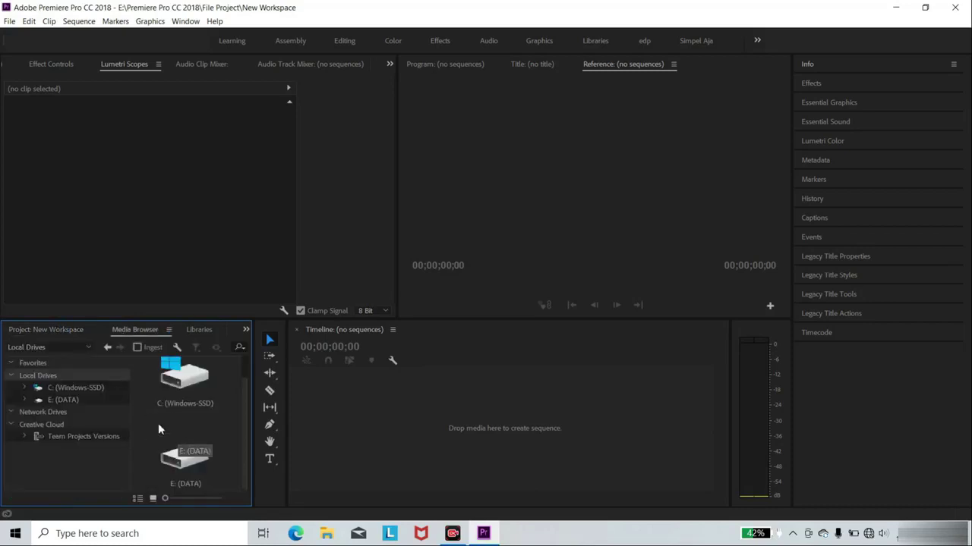
left_click(24, 400)
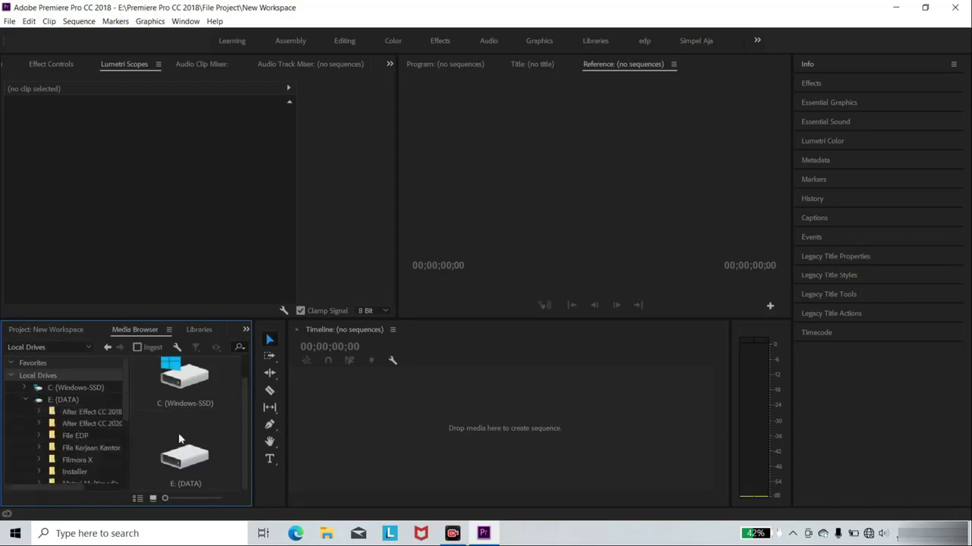
left_click(25, 399)
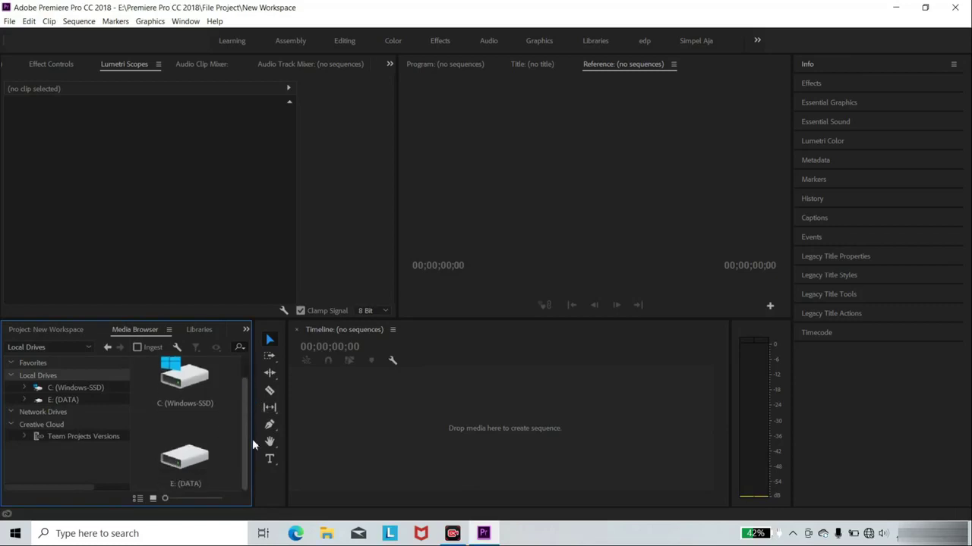
left_click(10, 412)
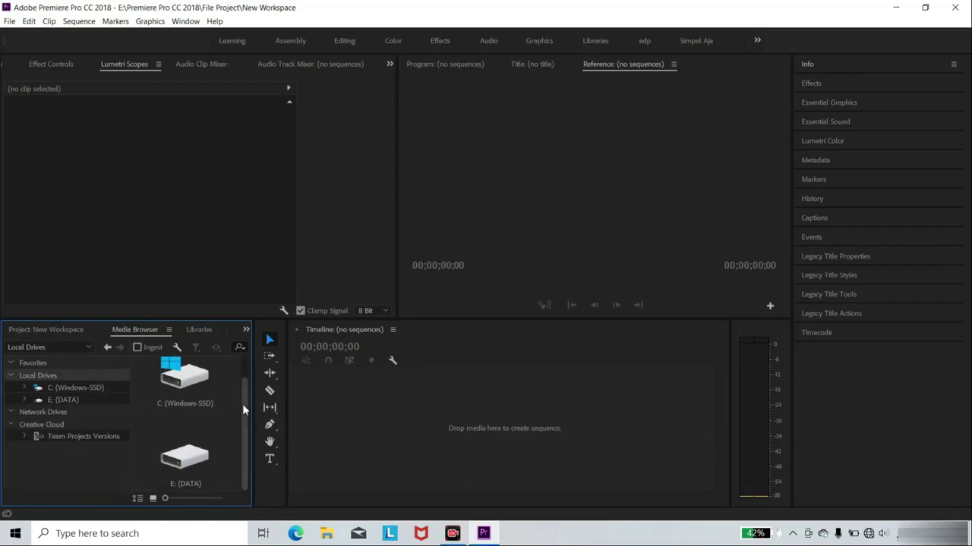
scroll(242, 404, "up", 1)
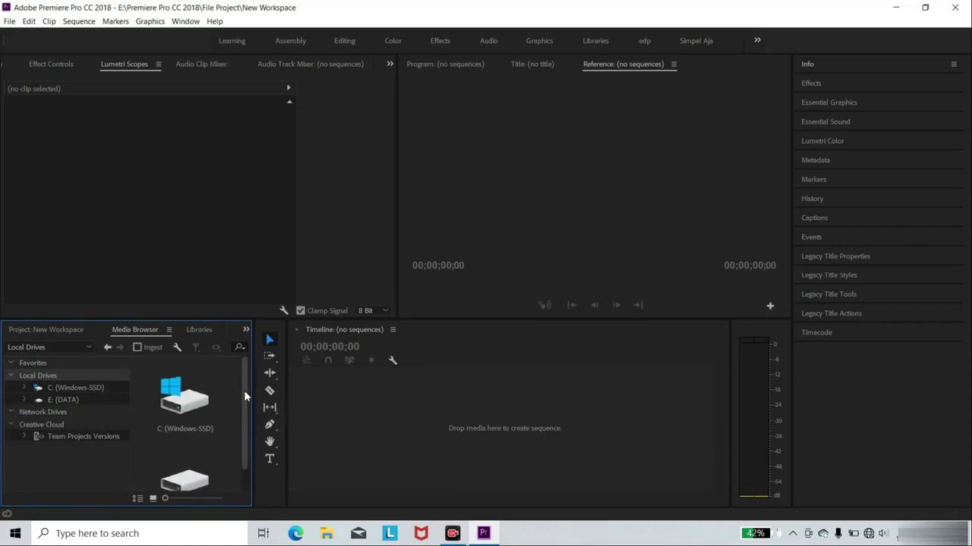
Step: Close the Media Browser and Libraries panels so that only the Project panel remains in that group
scroll(245, 394, "down", 1)
scroll(243, 385, "up", 1)
left_click(169, 329)
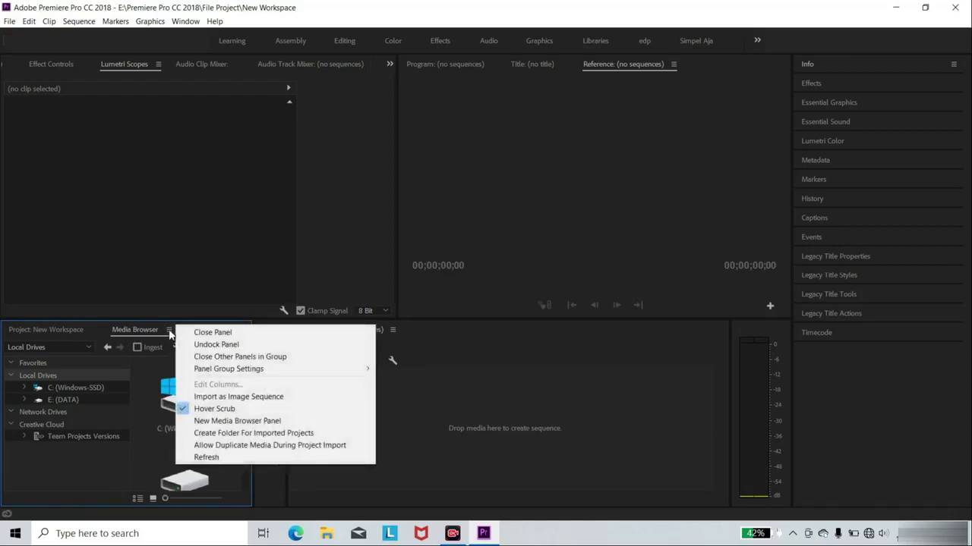
left_click(214, 332)
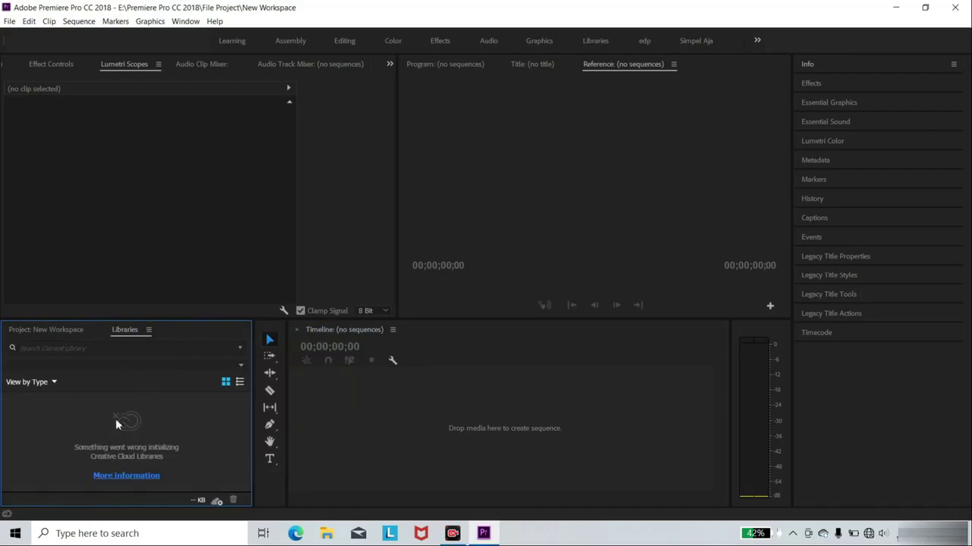
left_click(150, 330)
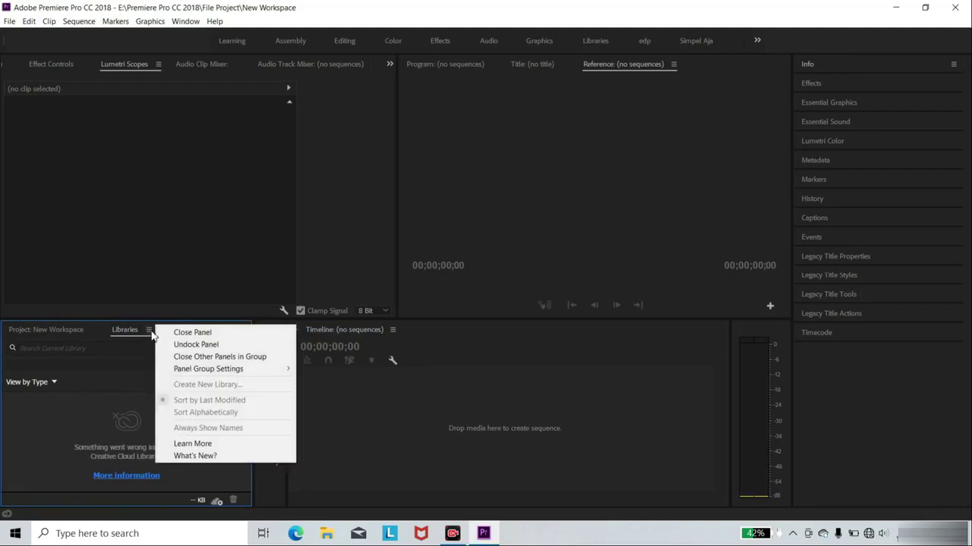
left_click(183, 331)
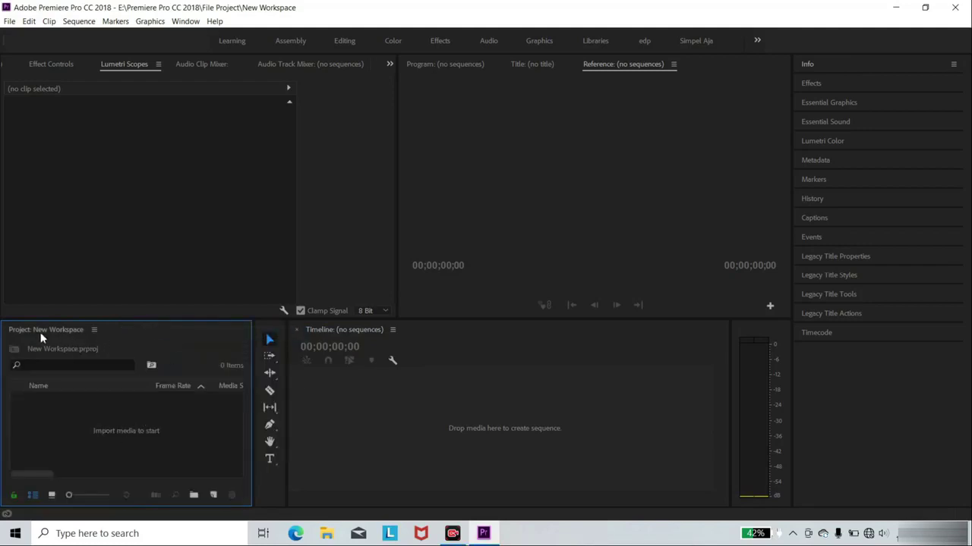
Step: Look over the Tools, Timeline and Project panels, then the Effects and Info panels in the stacked group
left_click(268, 331)
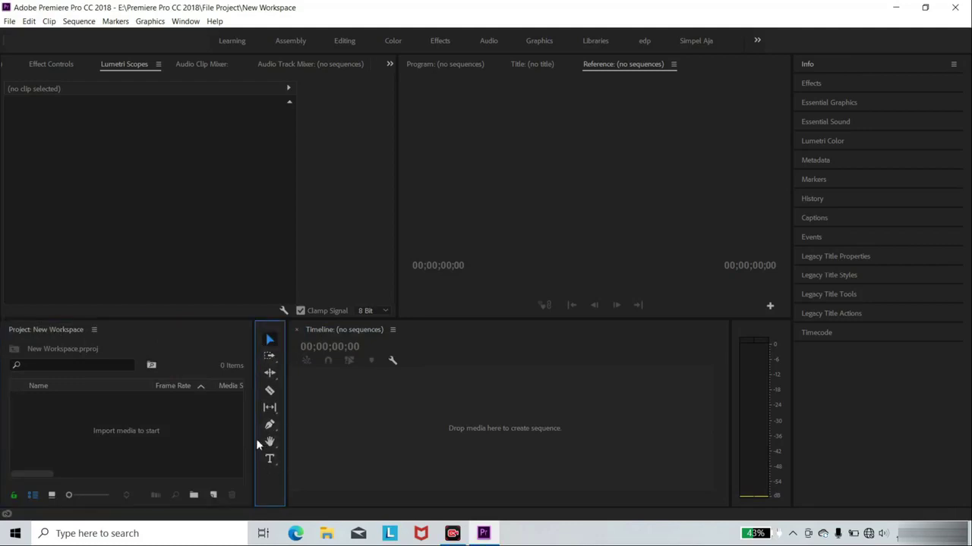
left_click(436, 332)
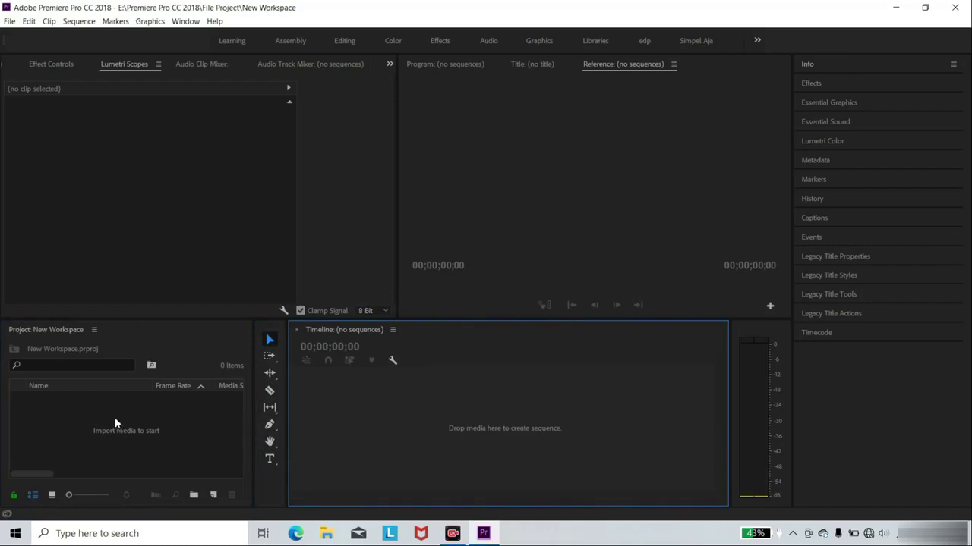
left_click(193, 334)
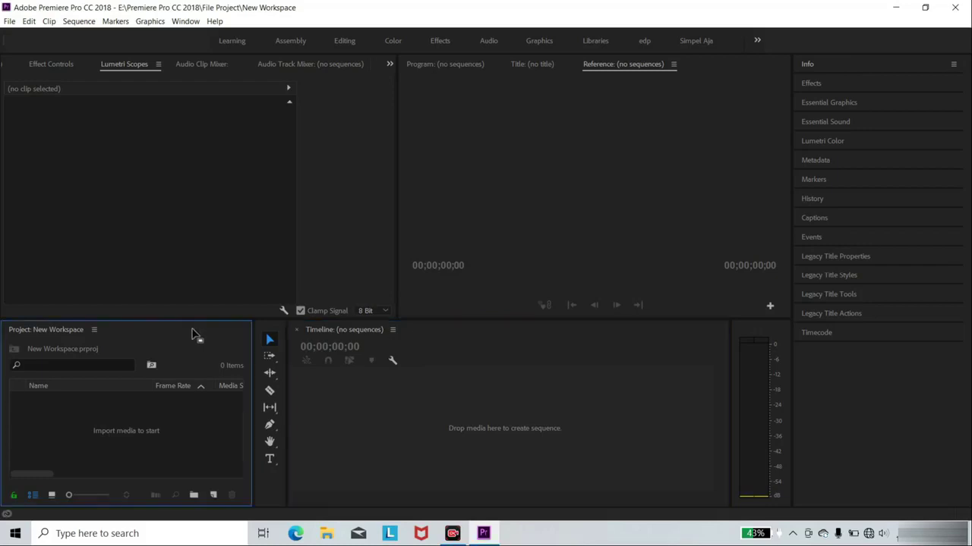
left_click(423, 337)
left_click(225, 337)
left_click(810, 84)
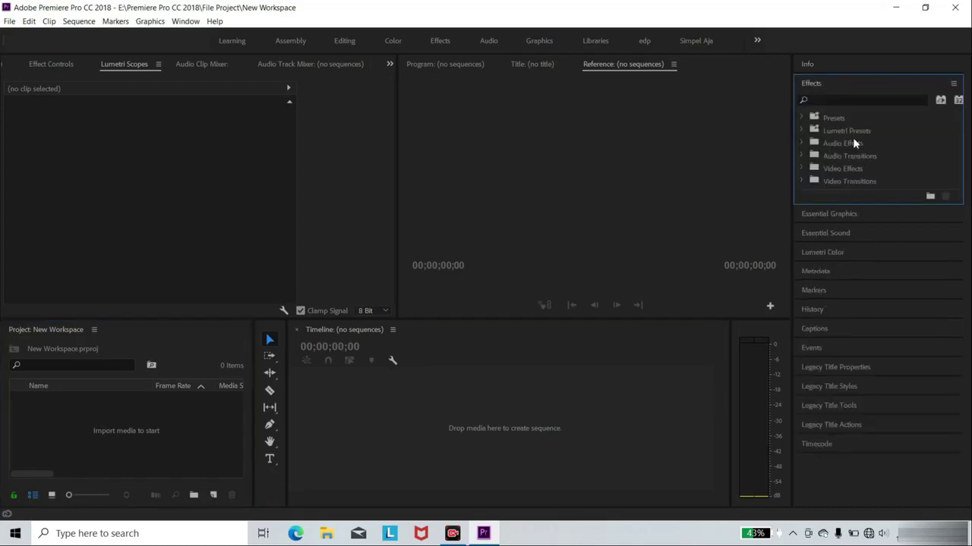
left_click(825, 64)
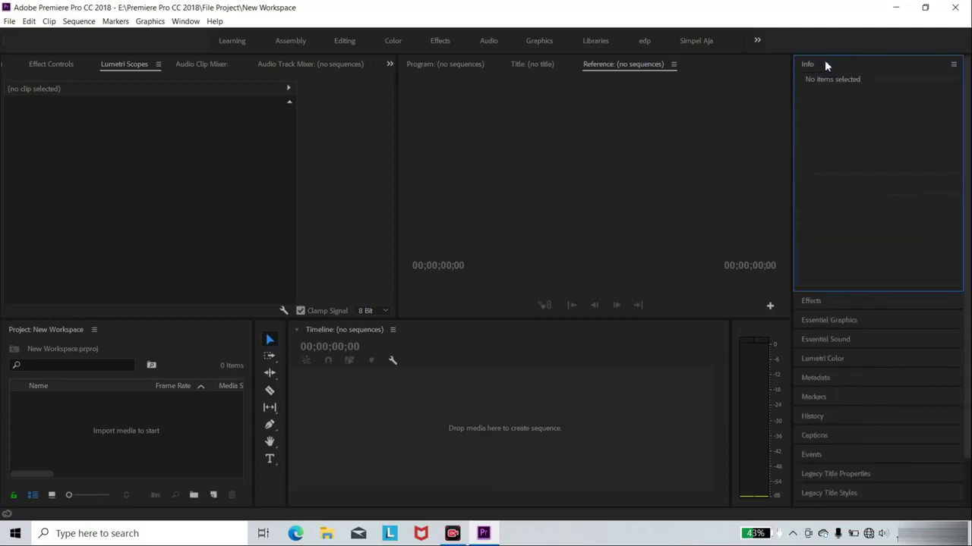
left_click(825, 300)
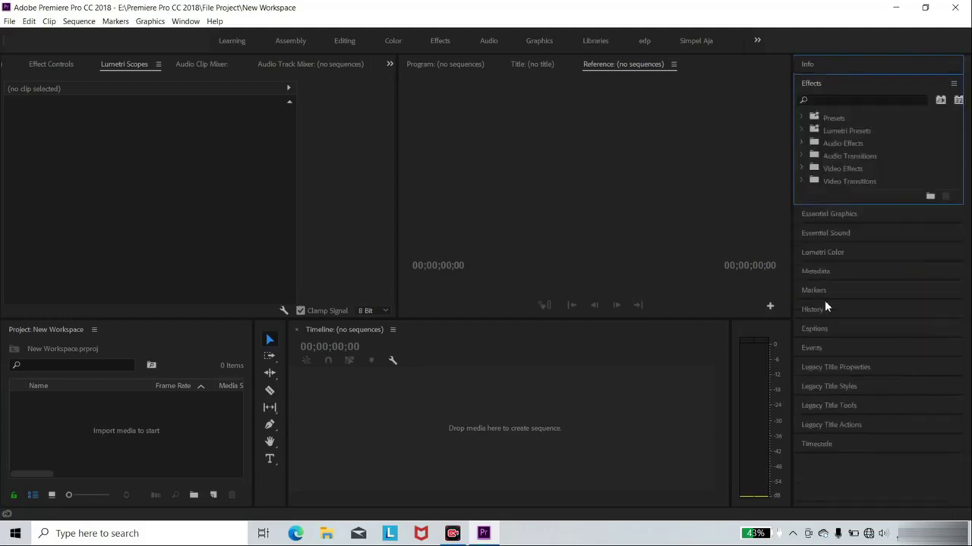
Step: Close the Info and Timecode panels in the stacked panel group
left_click(824, 65)
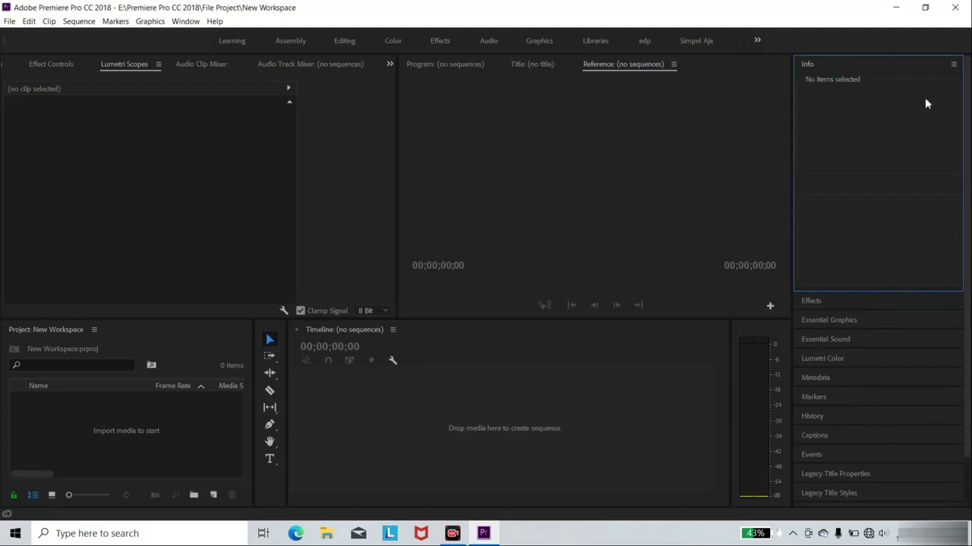
left_click(954, 64)
left_click(888, 68)
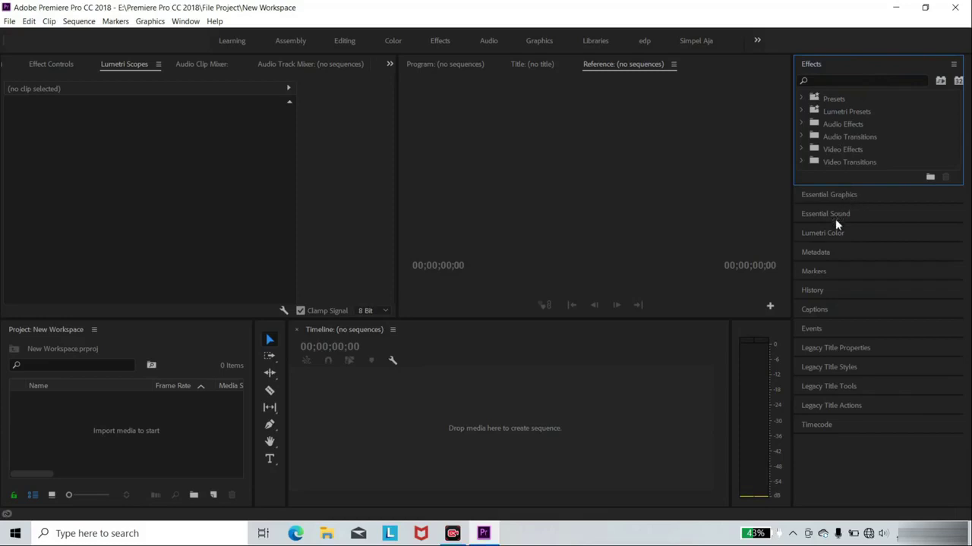
left_click(832, 427)
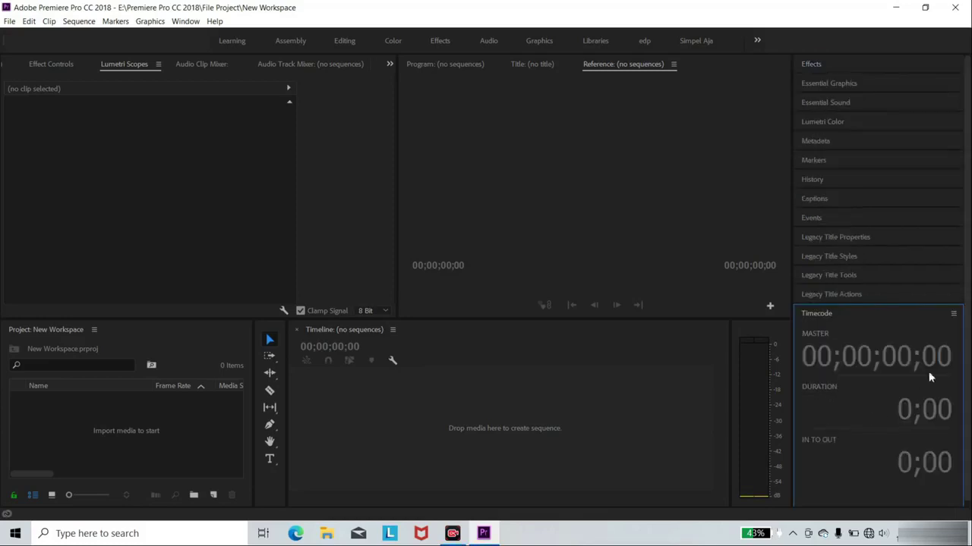
left_click(953, 315)
left_click(906, 317)
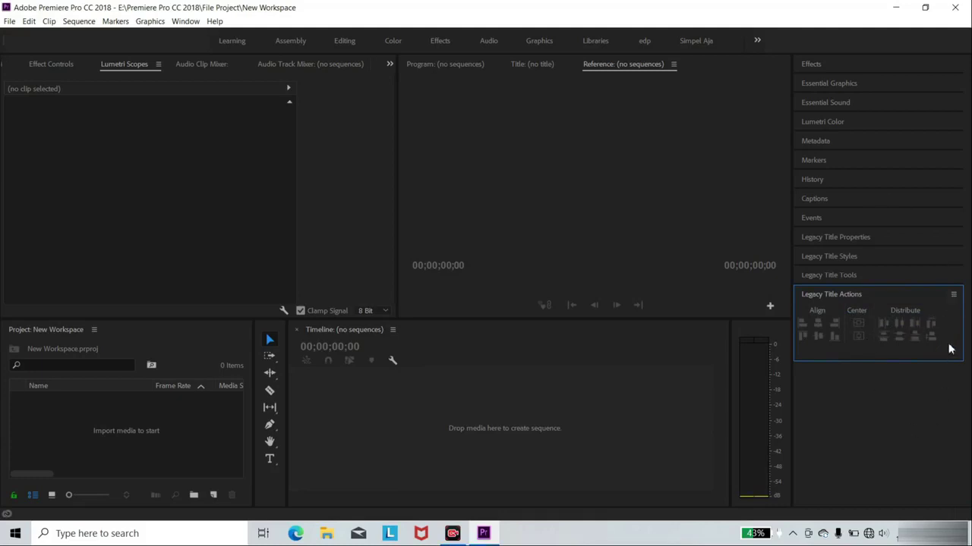
Step: Close the Legacy Title Actions, Legacy Title Tools, Legacy Title Styles and Legacy Title Properties panels
left_click(953, 294)
left_click(885, 299)
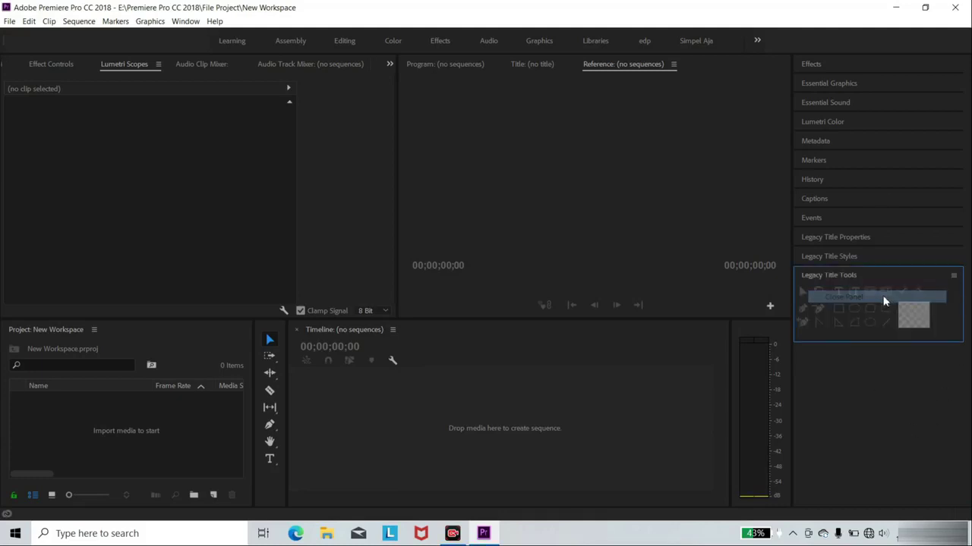
left_click(953, 276)
left_click(907, 280)
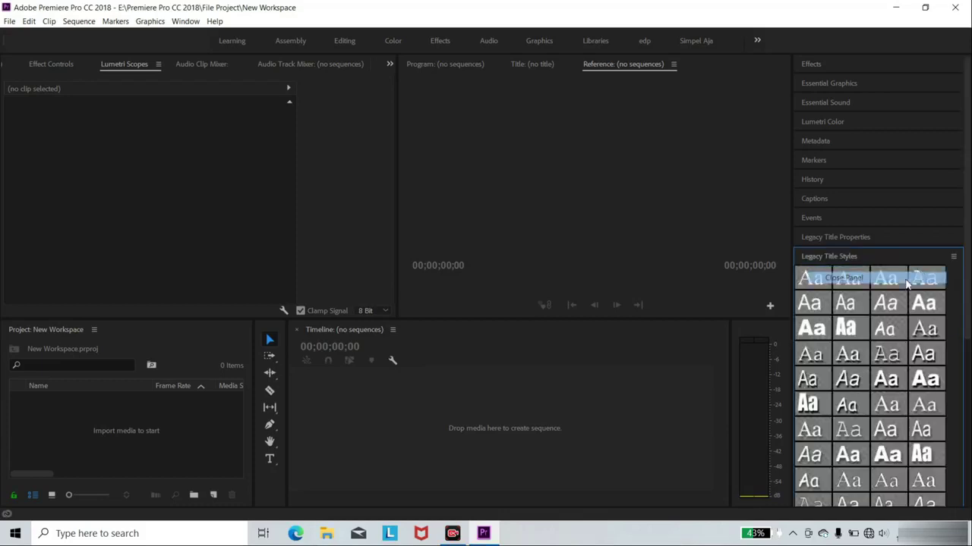
left_click(952, 258)
left_click(954, 236)
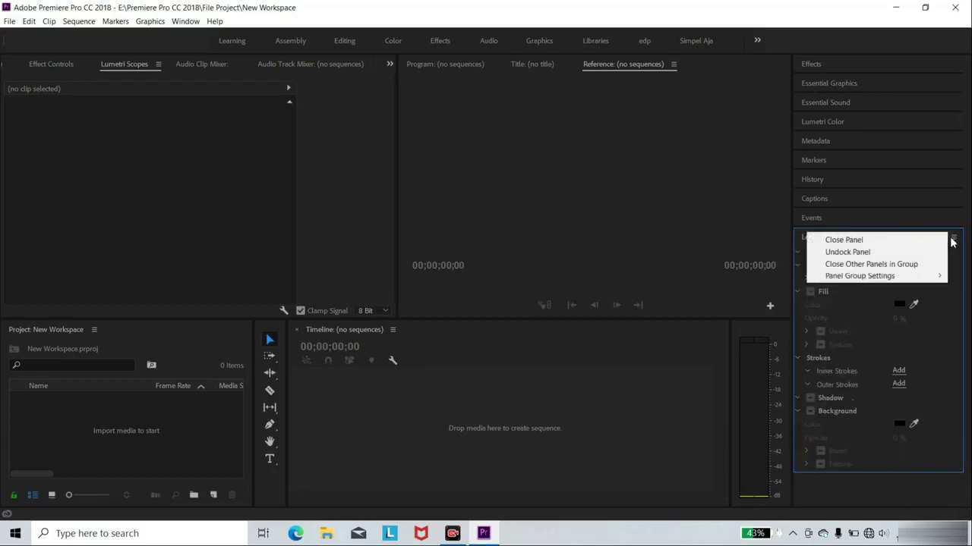
left_click(948, 238)
Step: Close the Events, Captions, History and Markers panels in the stacked panel group
left_click(953, 220)
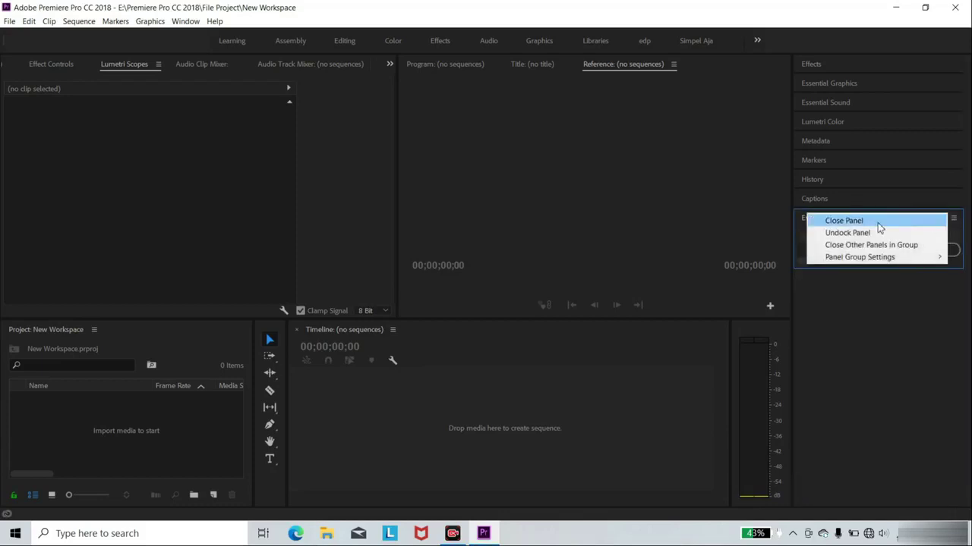
left_click(880, 221)
left_click(951, 200)
left_click(906, 207)
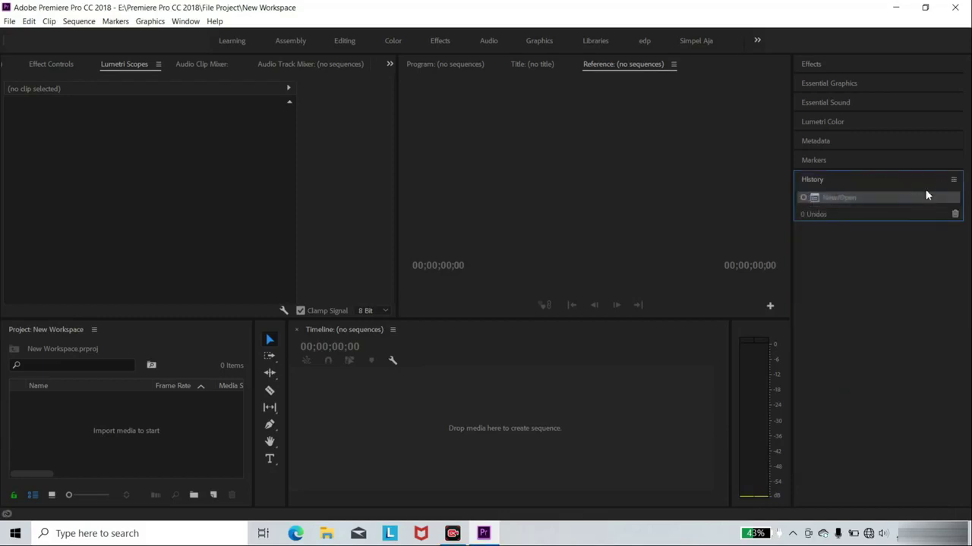
left_click(953, 180)
left_click(882, 186)
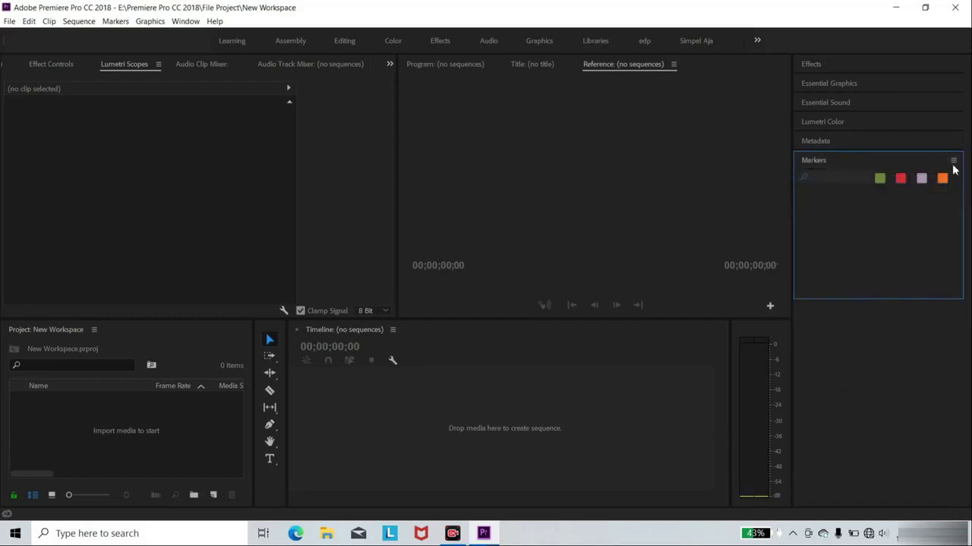
left_click(953, 161)
left_click(885, 162)
Step: Close the Metadata, Lumetri Color and Essential Sound panels, keeping Effects and an expanded Essential Graphics in the stack
left_click(953, 143)
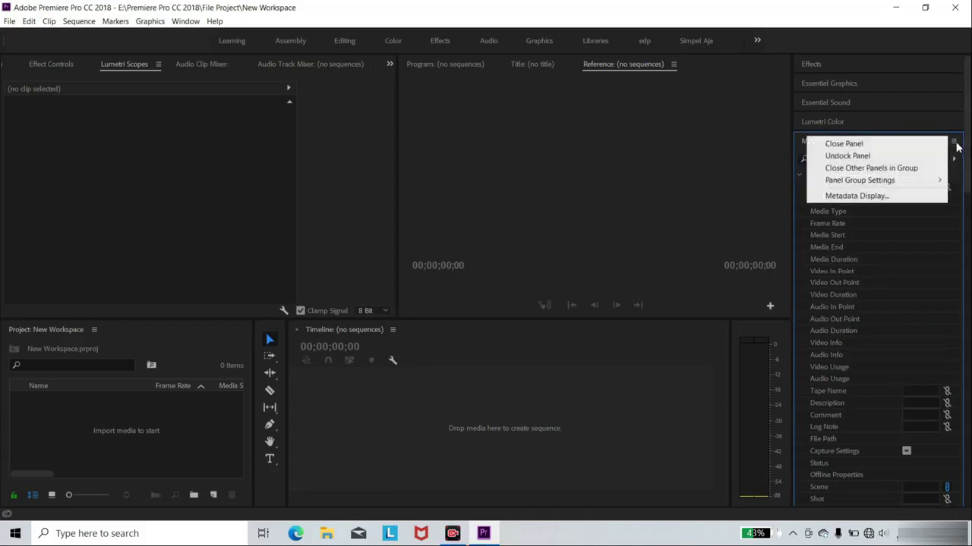
left_click(910, 146)
left_click(953, 123)
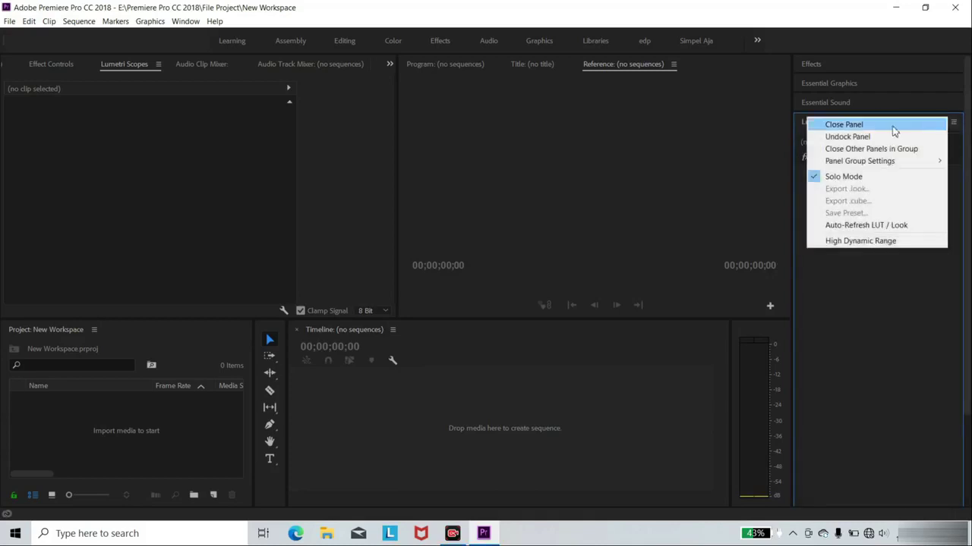
left_click(894, 127)
left_click(953, 104)
left_click(910, 108)
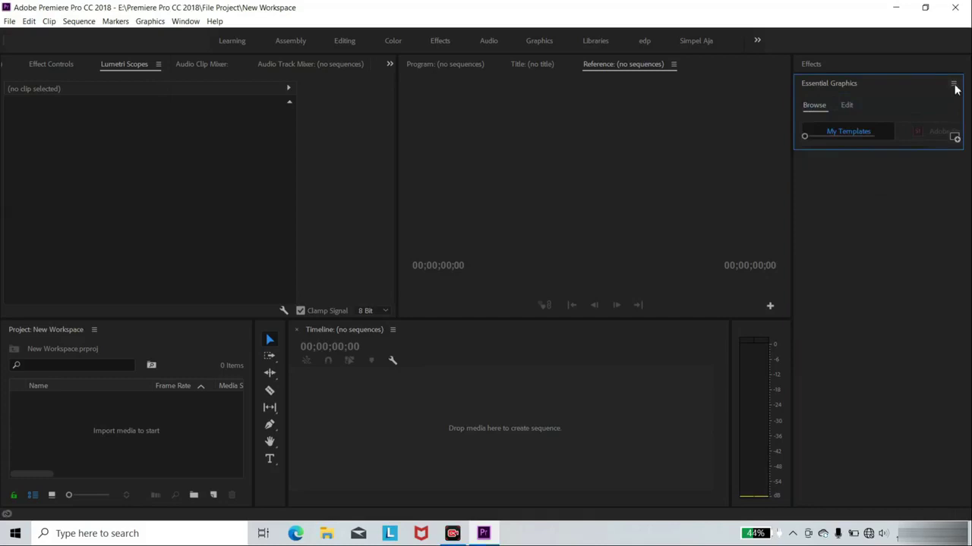
left_click(856, 72)
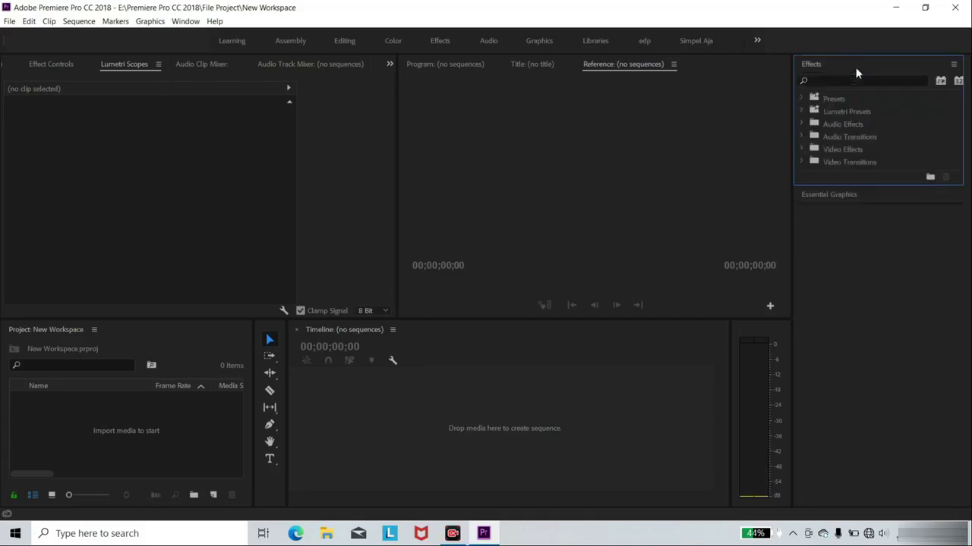
left_click(886, 195)
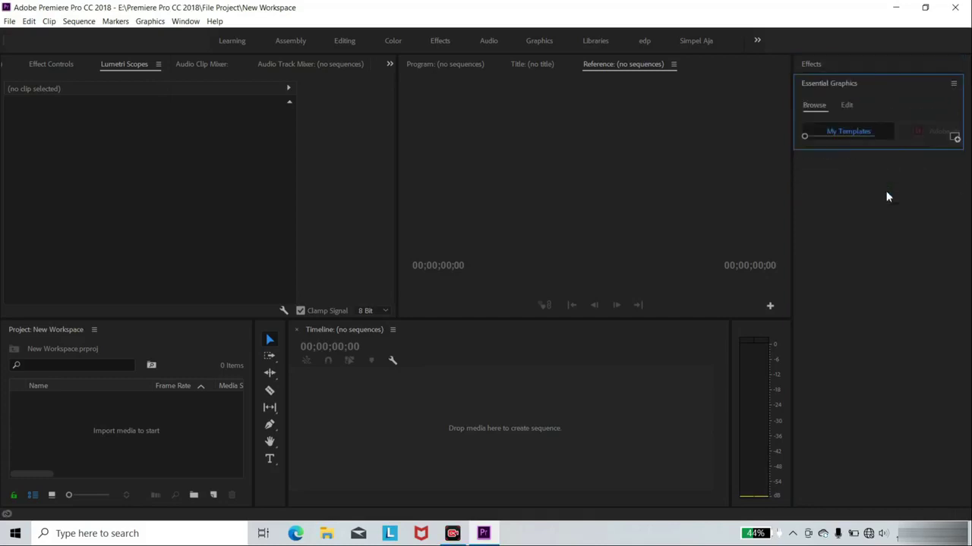
Step: Close the Title and Reference panels so that only the Program monitor remains in its group
left_click(548, 66)
left_click(458, 66)
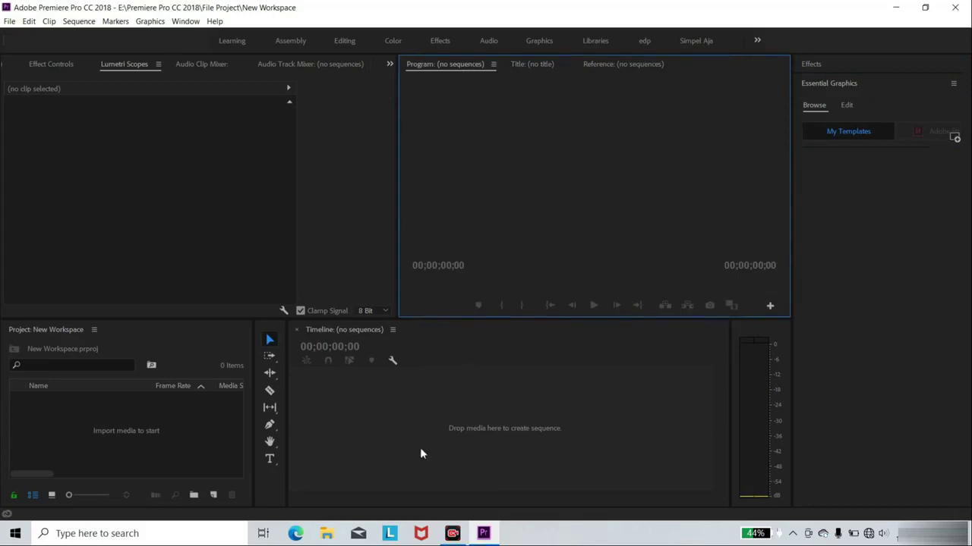
left_click(538, 66)
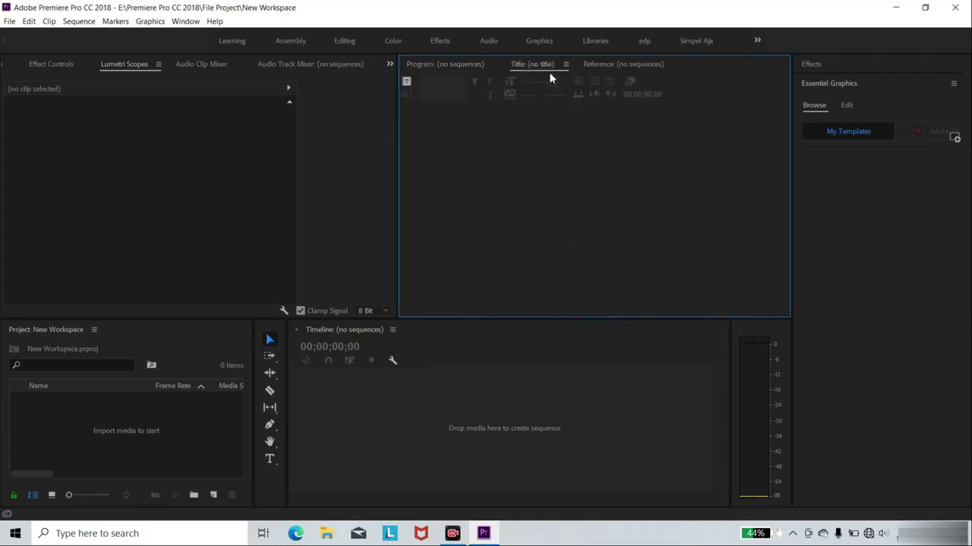
left_click(564, 65)
left_click(584, 69)
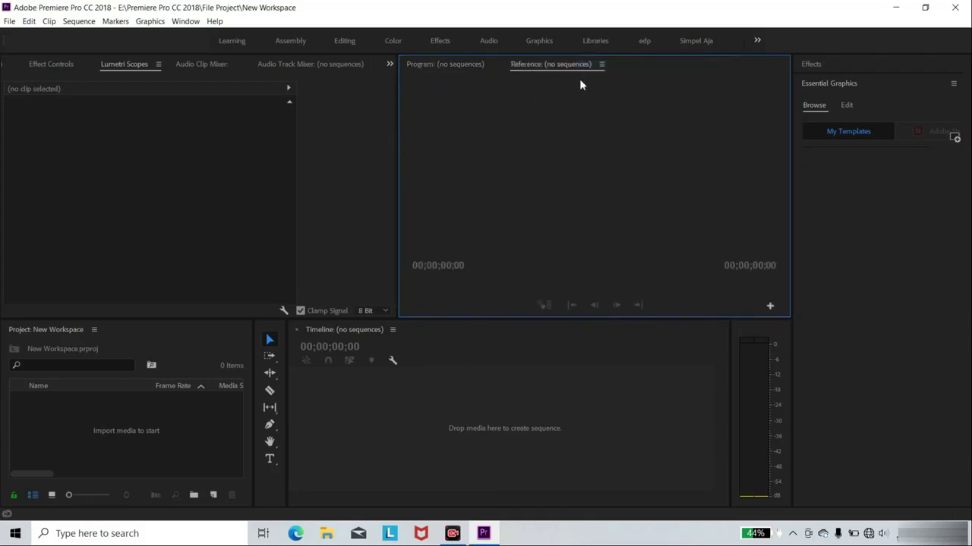
left_click(602, 64)
left_click(629, 69)
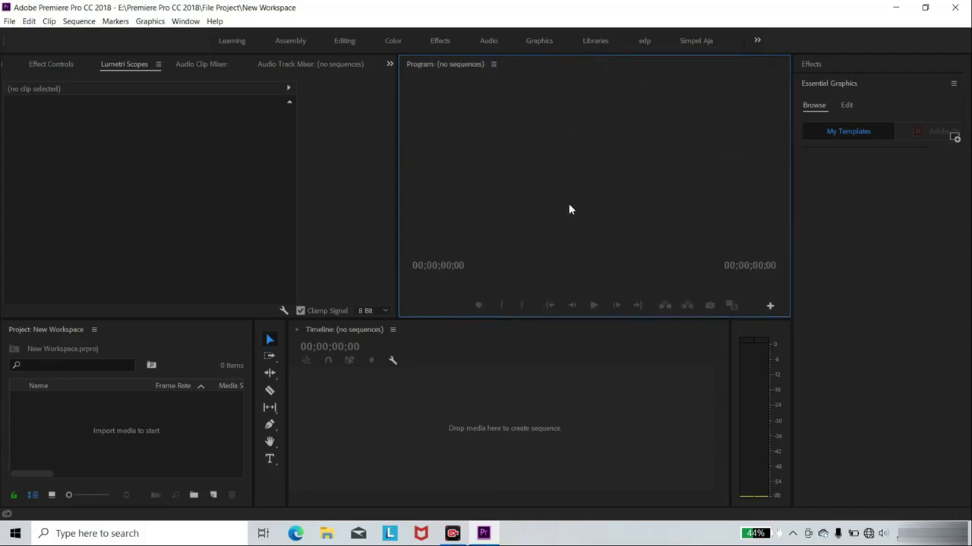
Step: Close the Lumetri Scopes and Audio Clip Mixer panels in the Effect Controls group, keeping Effect Controls
left_click(45, 67)
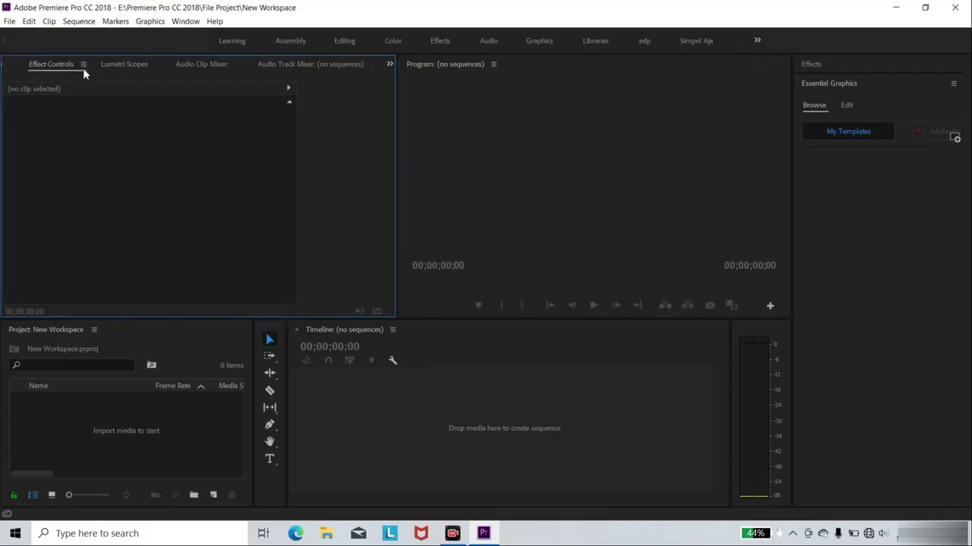
left_click(114, 68)
left_click(159, 65)
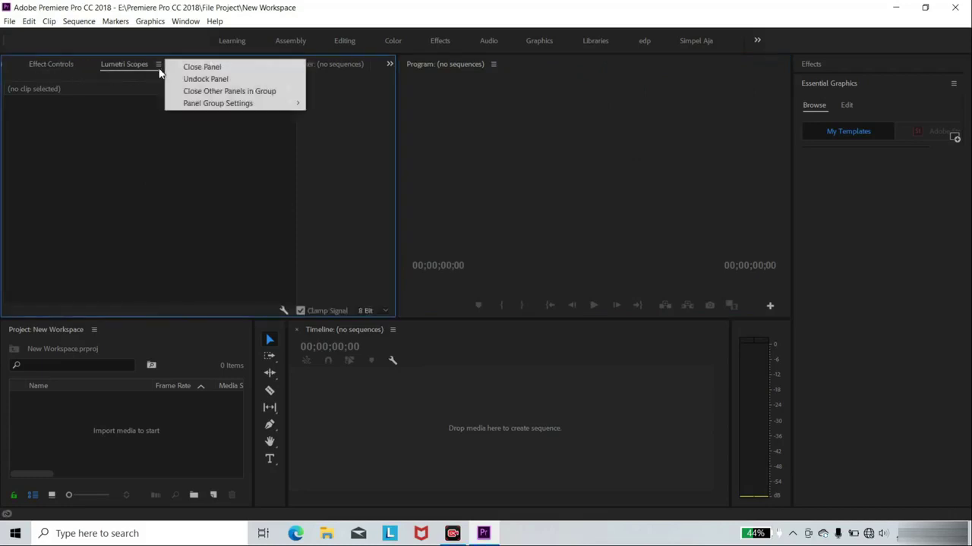
left_click(181, 71)
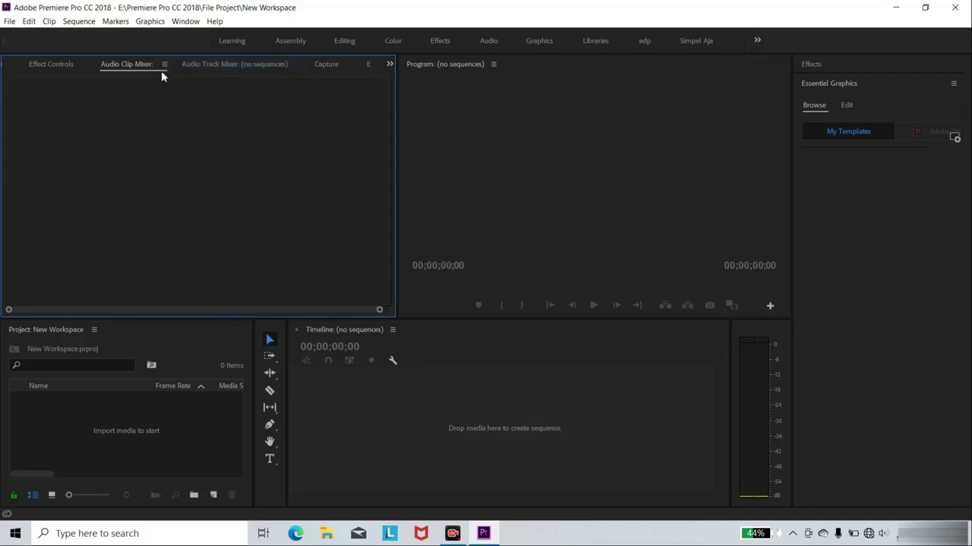
left_click(164, 65)
left_click(180, 68)
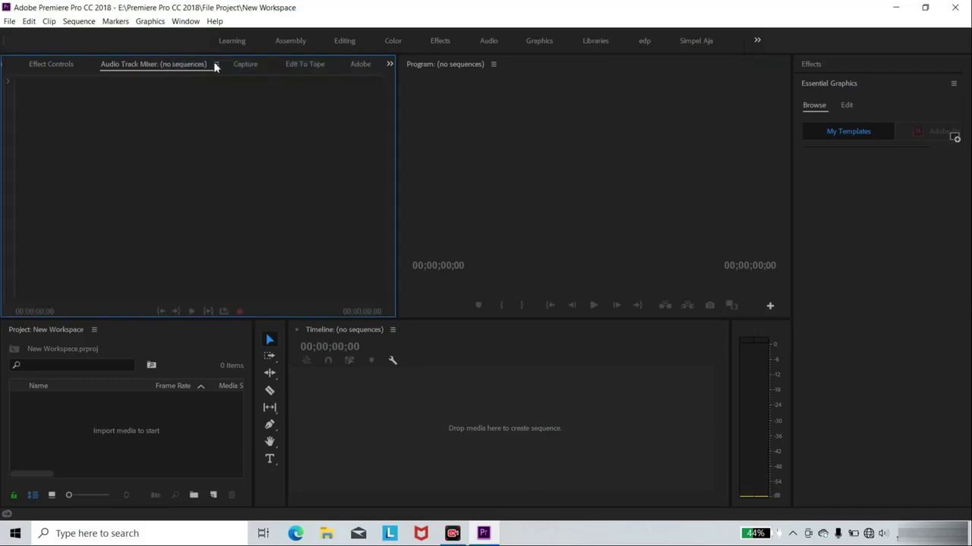
Step: Close the Audio Track Mixer and Capture panels in the Effect Controls group
left_click(216, 66)
left_click(241, 68)
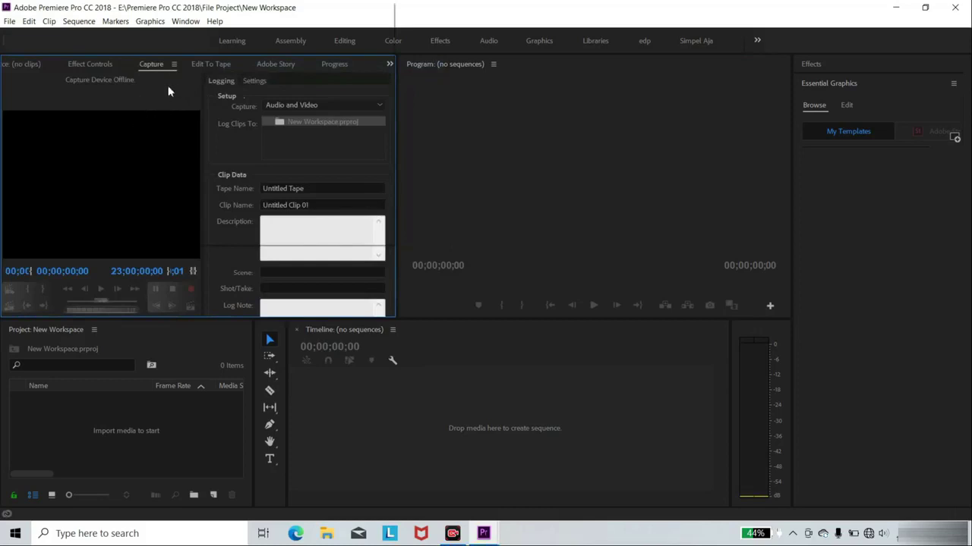
left_click(175, 66)
left_click(210, 69)
Step: Close the Edit To Tape, Adobe Story and Progress panels so that only Source and Effect Controls remain in the group
left_click(208, 65)
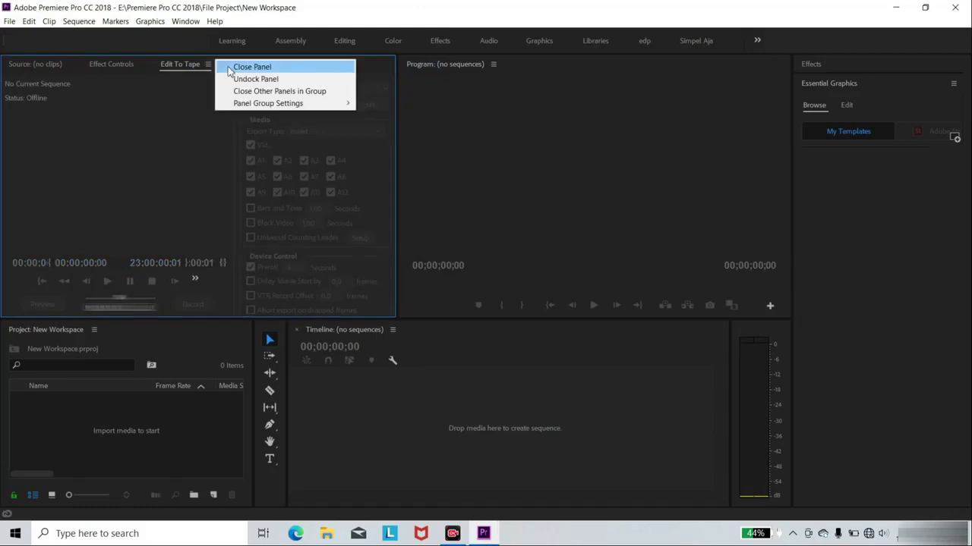
left_click(230, 67)
left_click(210, 67)
left_click(228, 67)
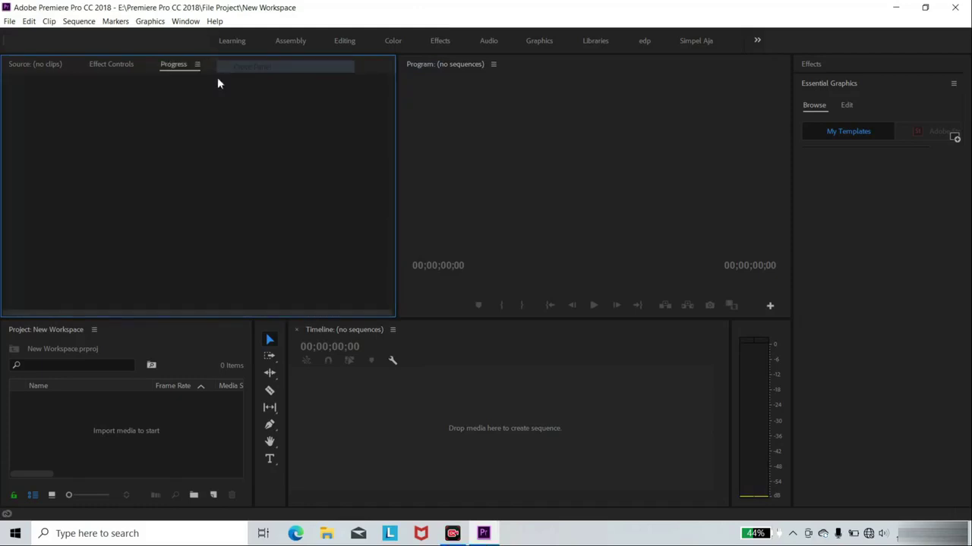
left_click(197, 65)
left_click(211, 67)
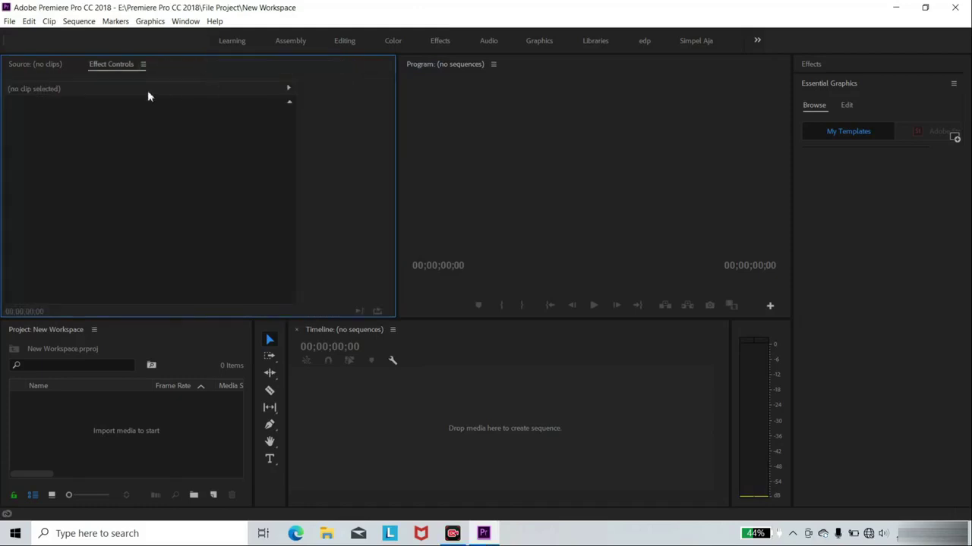
Step: Switch between the Source monitor and Effect Controls to examine the panels kept in their shared group
left_click(34, 65)
left_click(106, 65)
left_click(29, 65)
left_click(108, 66)
left_click(46, 68)
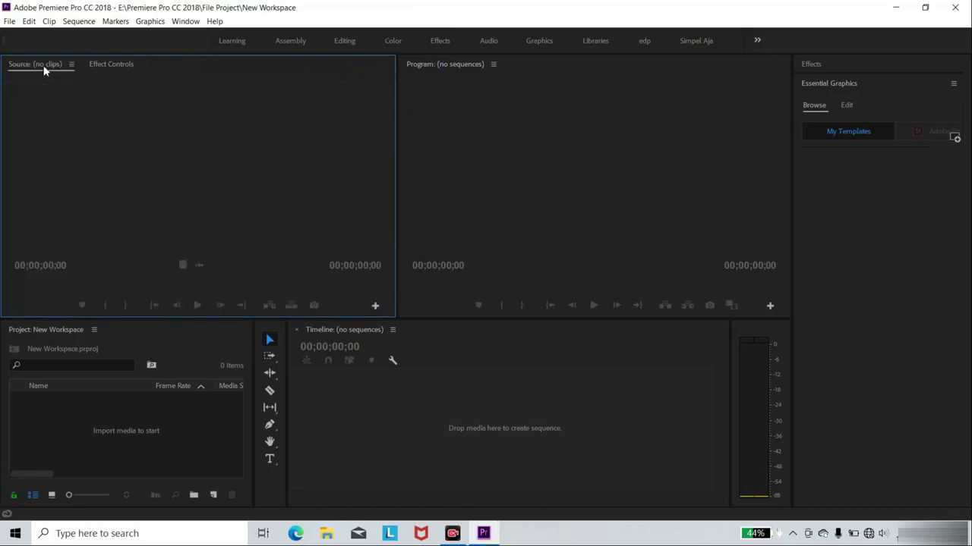
left_click(123, 72)
left_click(51, 70)
left_click(121, 68)
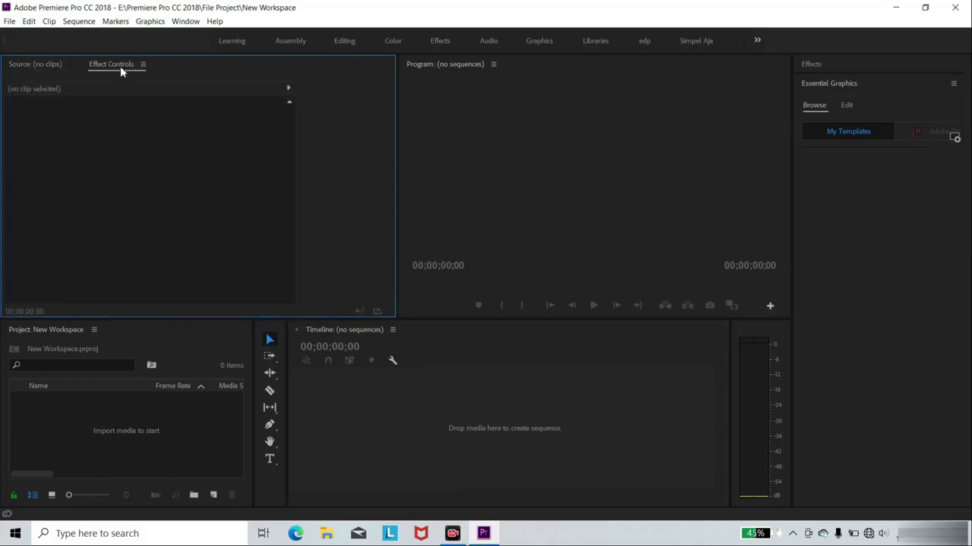
left_click(45, 70)
left_click(104, 68)
left_click(35, 66)
left_click(64, 331)
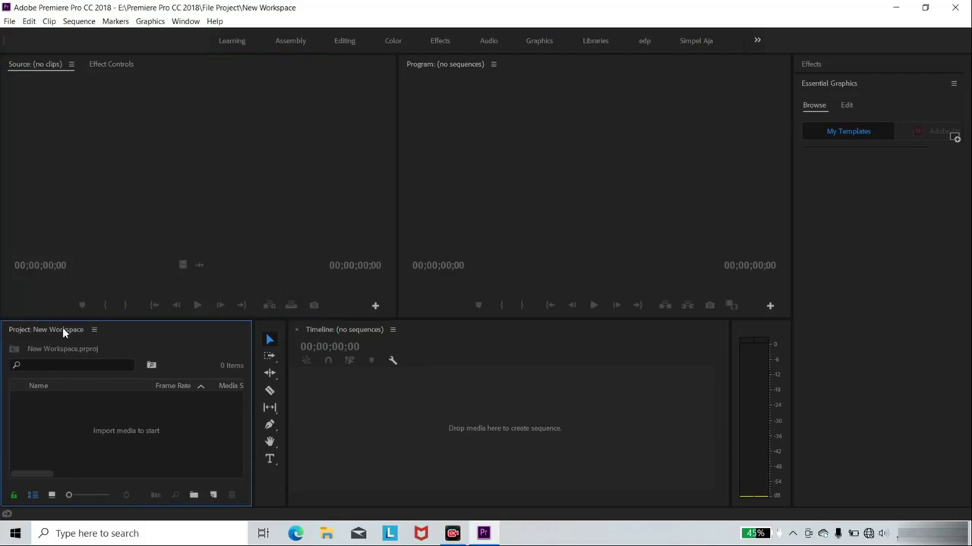
left_click(35, 67)
left_click(114, 67)
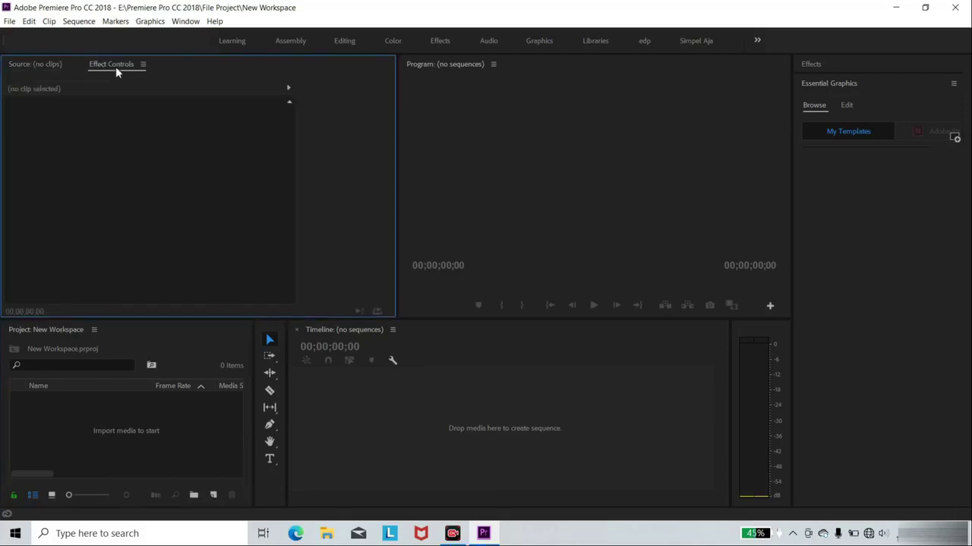
Step: Expand the Effects panel in the stack and narrow the Audio Meters panel to give the Timeline more width
left_click(813, 66)
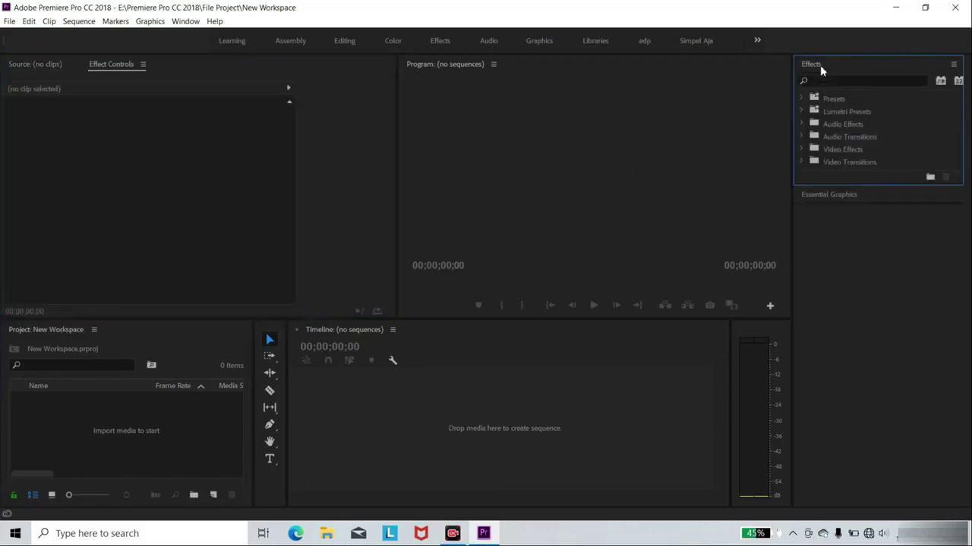
left_click(842, 198)
left_click(839, 66)
left_click(523, 99)
left_click(425, 342)
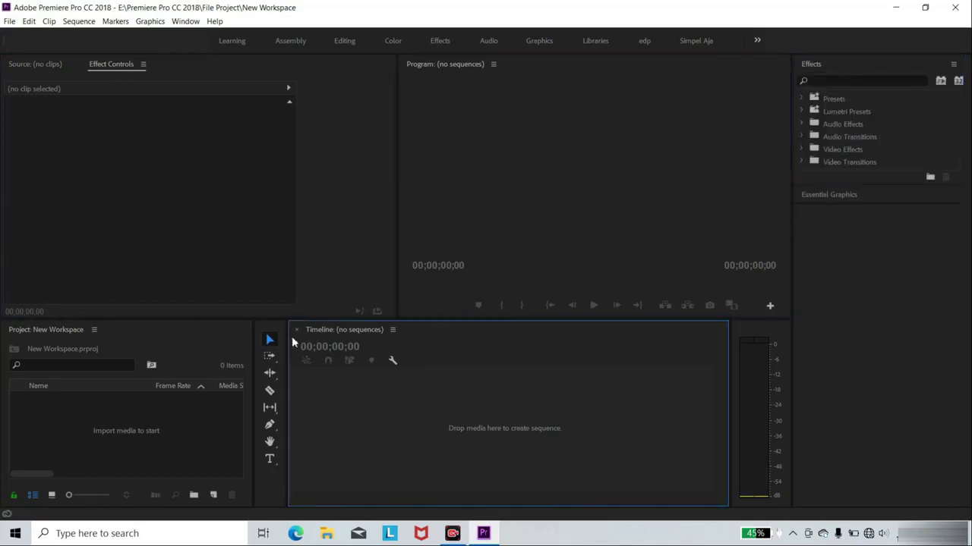
left_click(273, 332)
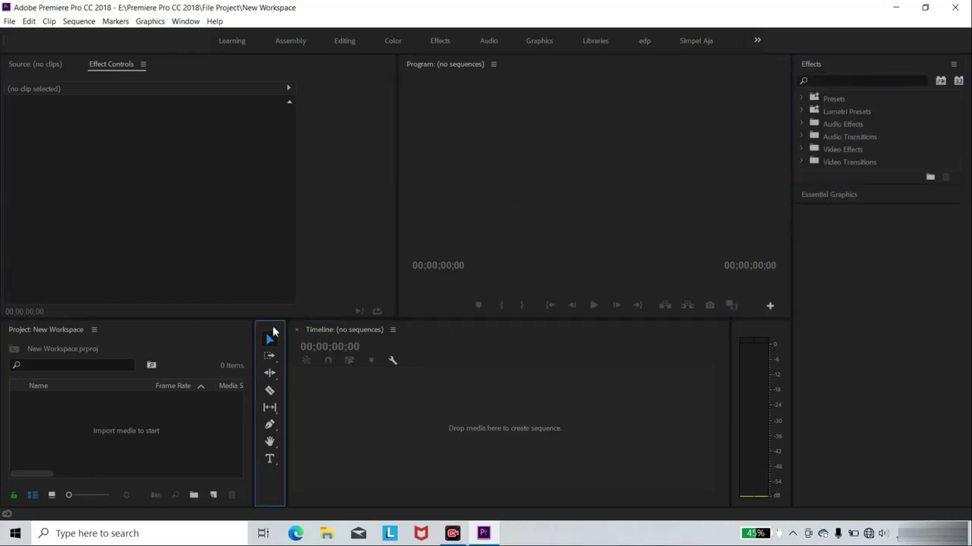
left_click(762, 333)
left_click_drag(730, 412, 750, 410)
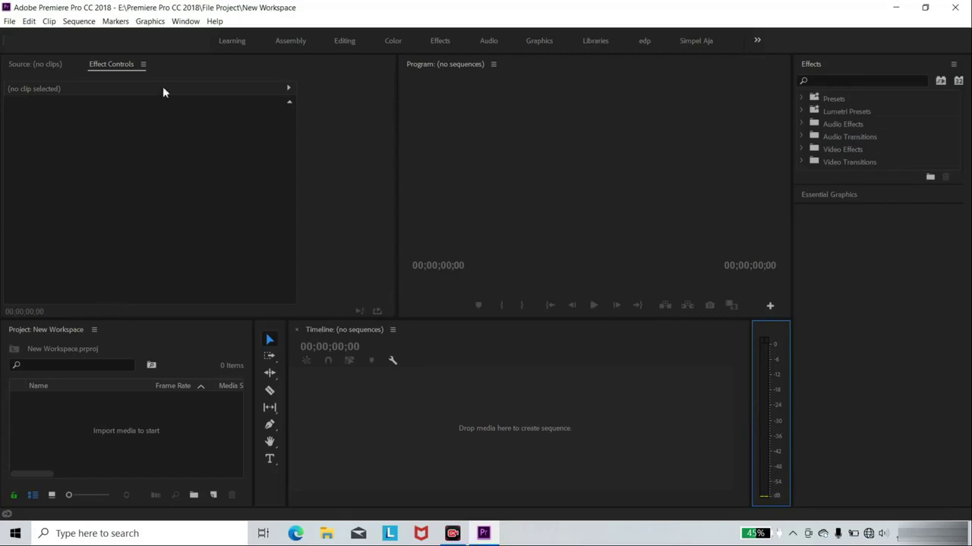
Step: Dock the Project panel into the Source and Effect Controls group as the group's first panel
left_click(129, 337)
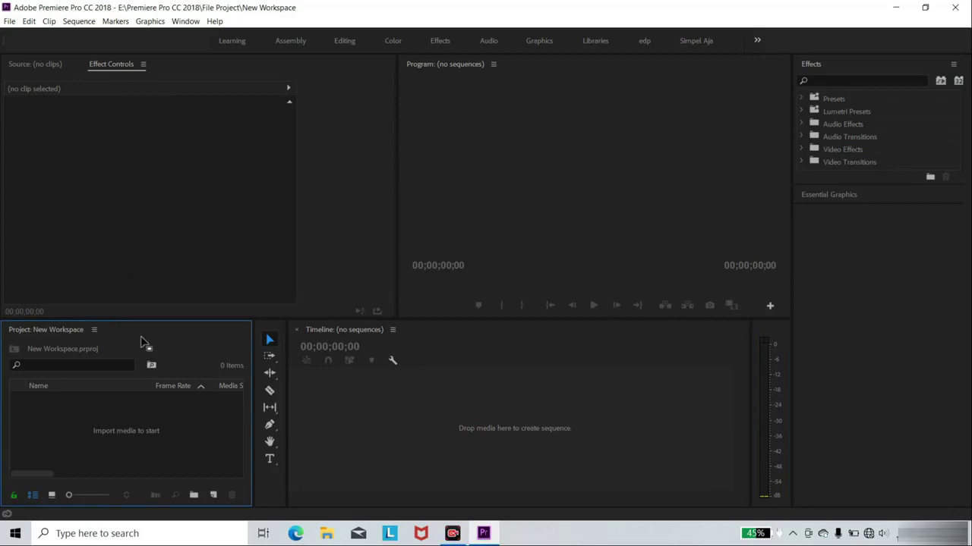
left_click(175, 69)
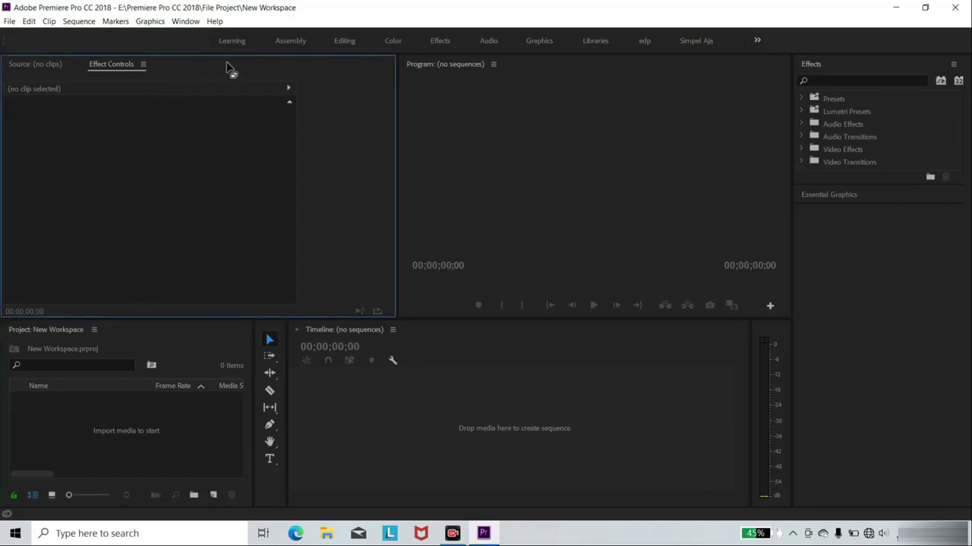
left_click(133, 338)
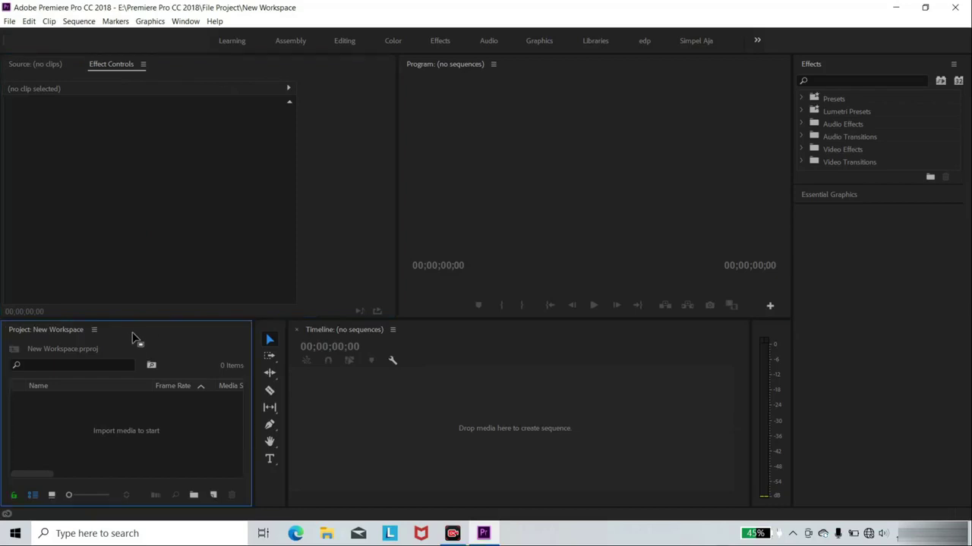
left_click_drag(133, 339, 238, 76)
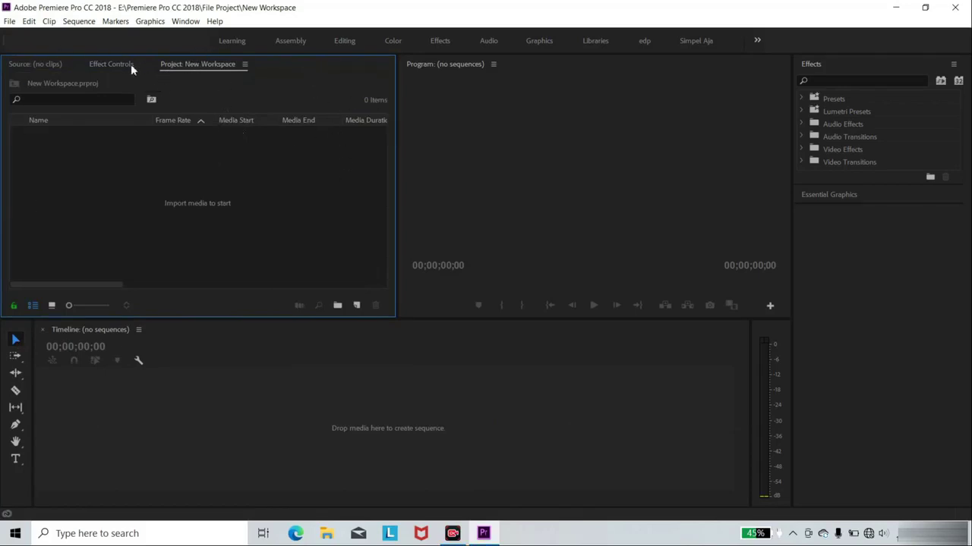
left_click(30, 64)
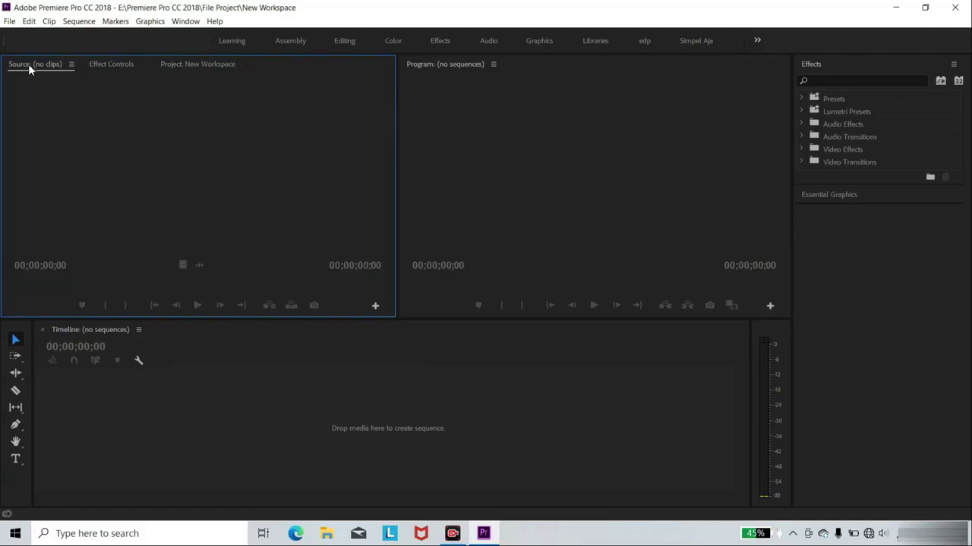
left_click(121, 65)
left_click(176, 65)
left_click_drag(186, 64, 31, 57)
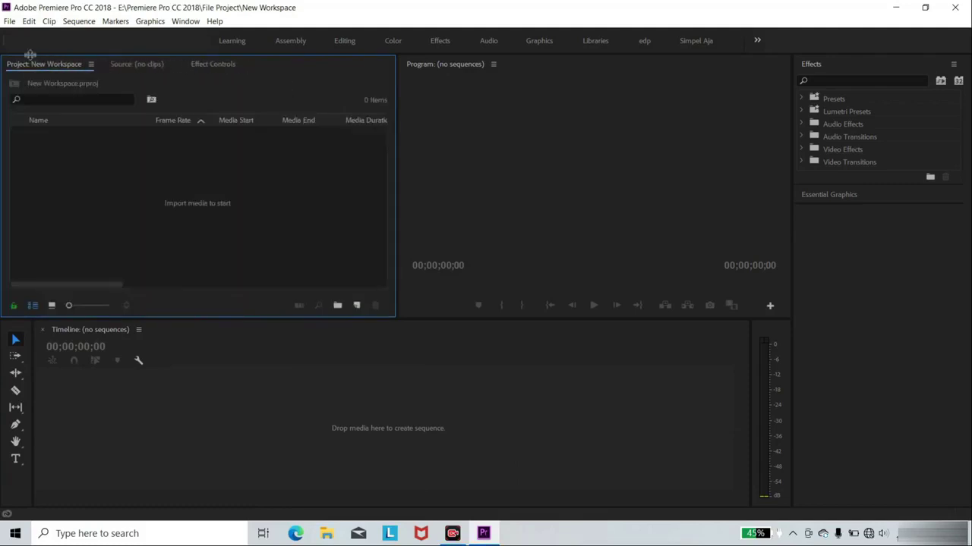
Step: Bring Effect Controls to the front of its group and make the Effects panel taller in the stack
left_click(124, 64)
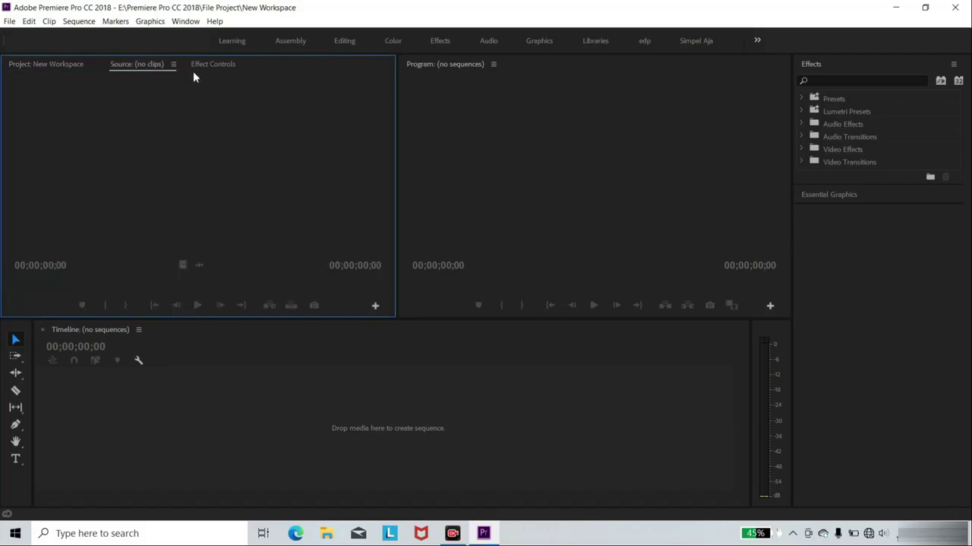
left_click(196, 65)
left_click(61, 66)
left_click(136, 68)
left_click(206, 74)
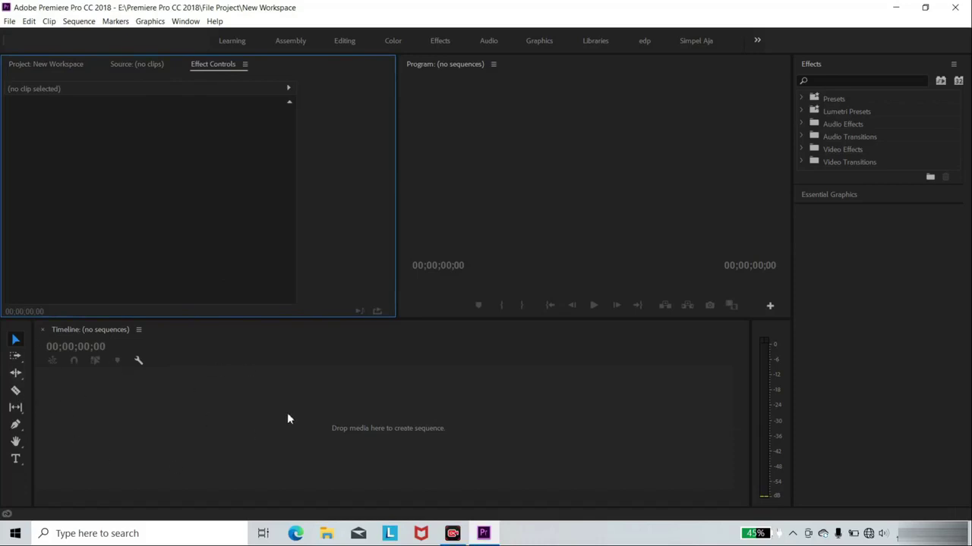
left_click(499, 213)
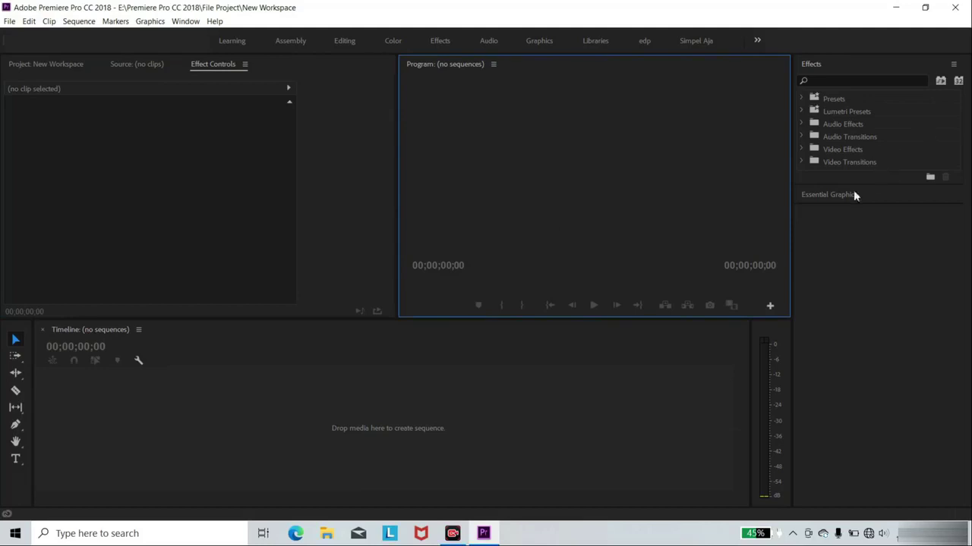
left_click_drag(894, 182, 910, 393)
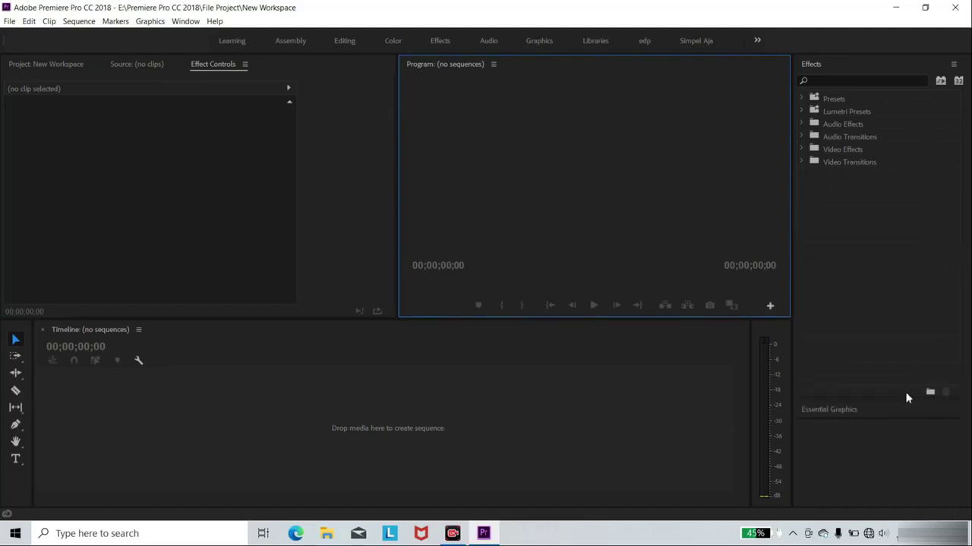
left_click_drag(908, 392, 906, 332)
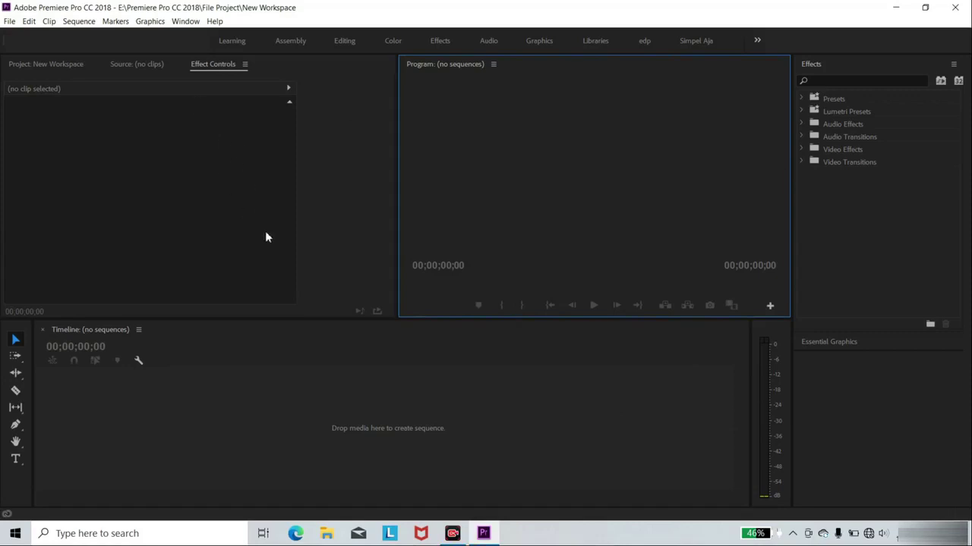
Step: Add the Captions panel to the layout and save it as a new workspace named Minimalist
left_click(182, 24)
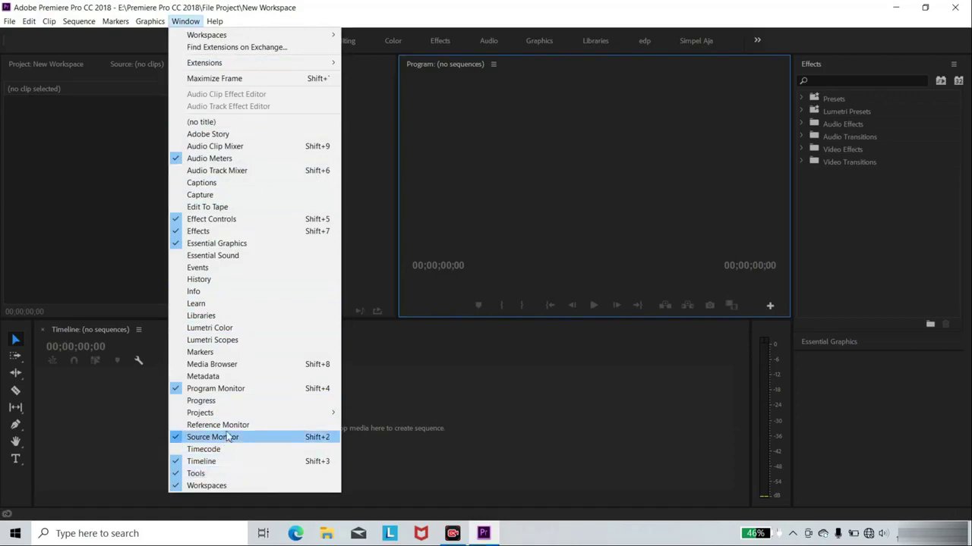
left_click(190, 183)
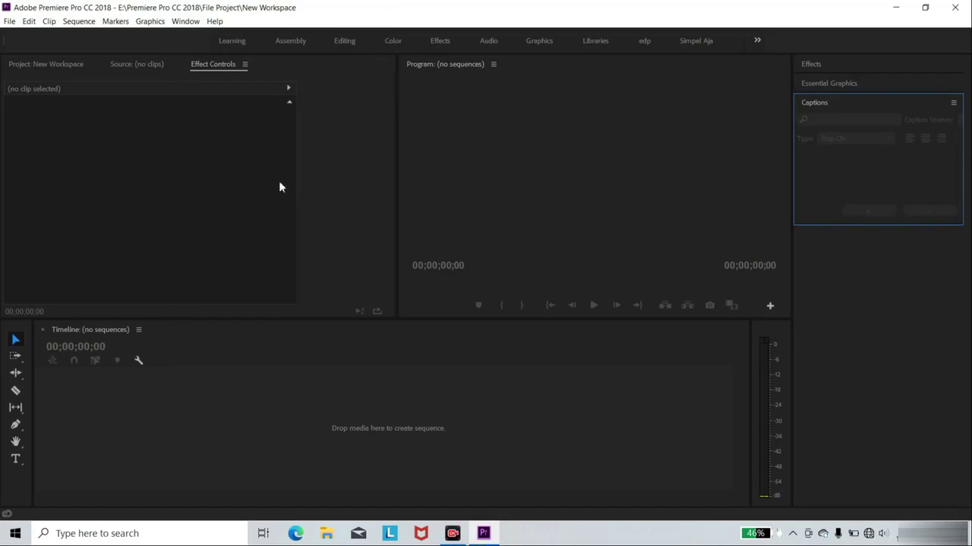
left_click(185, 22)
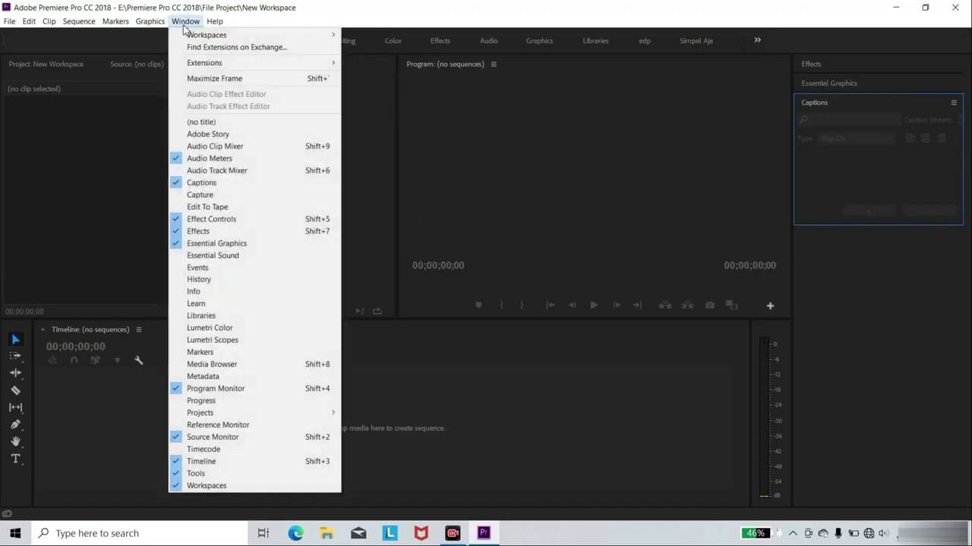
mouse_move(190, 35)
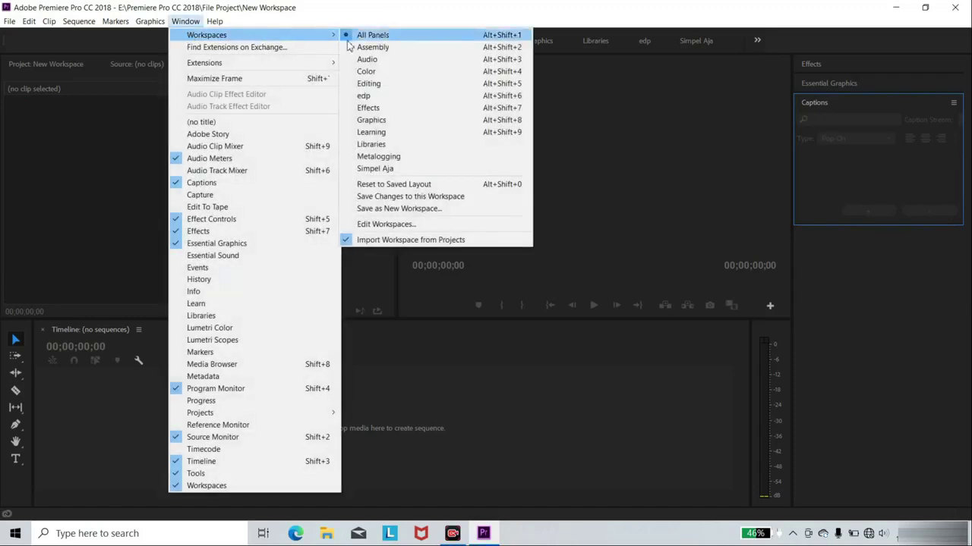
left_click(406, 210)
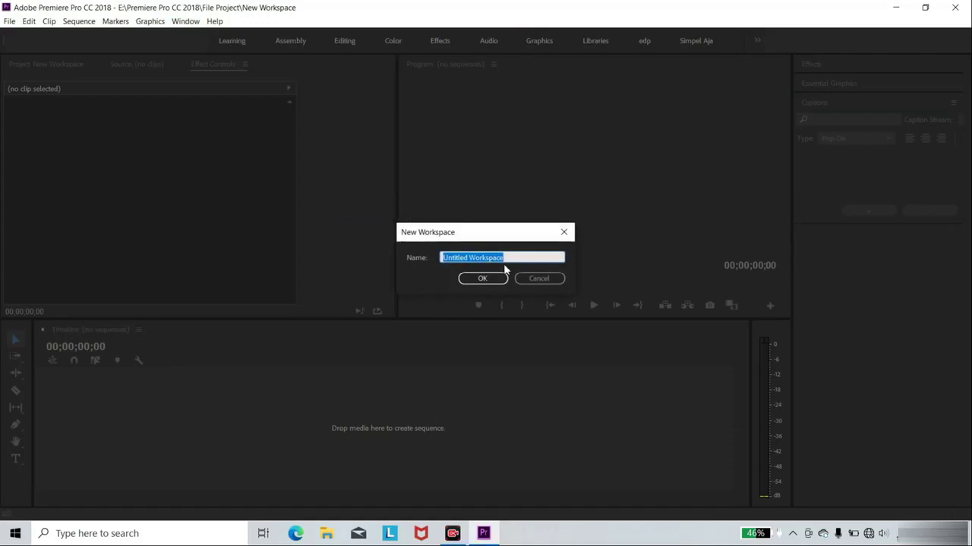
type("Mini")
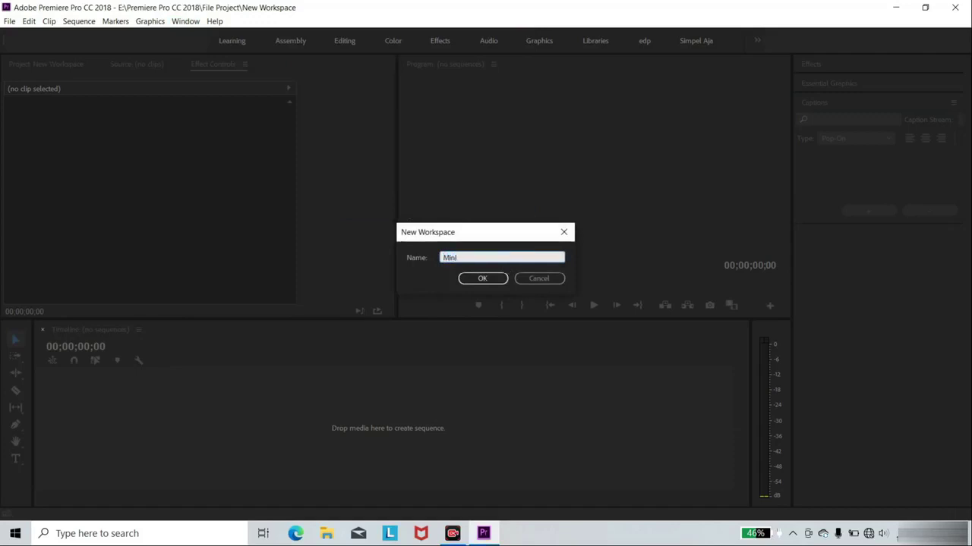
type("malist")
left_click(498, 279)
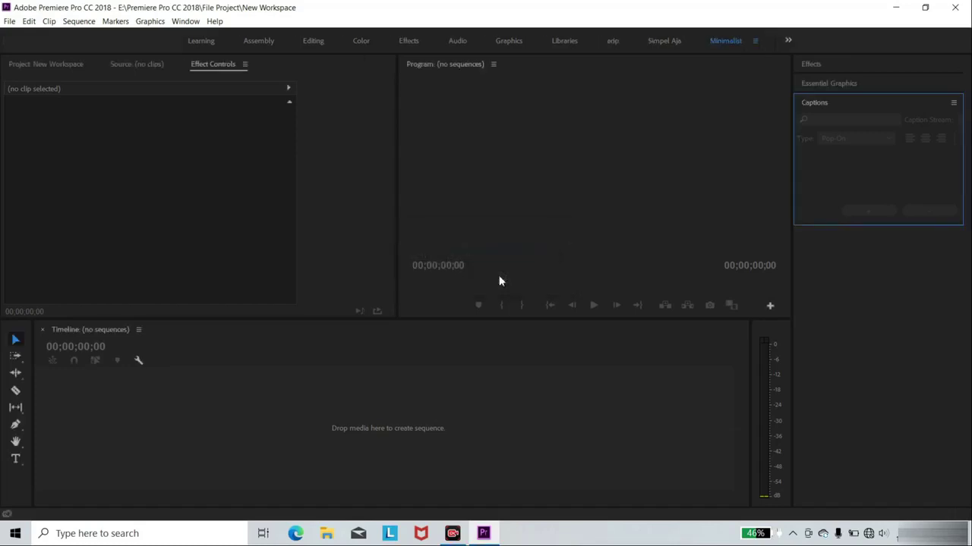
Step: Compare the Simpel Aja workspace with the new Minimalist workspace
left_click(665, 40)
left_click(728, 41)
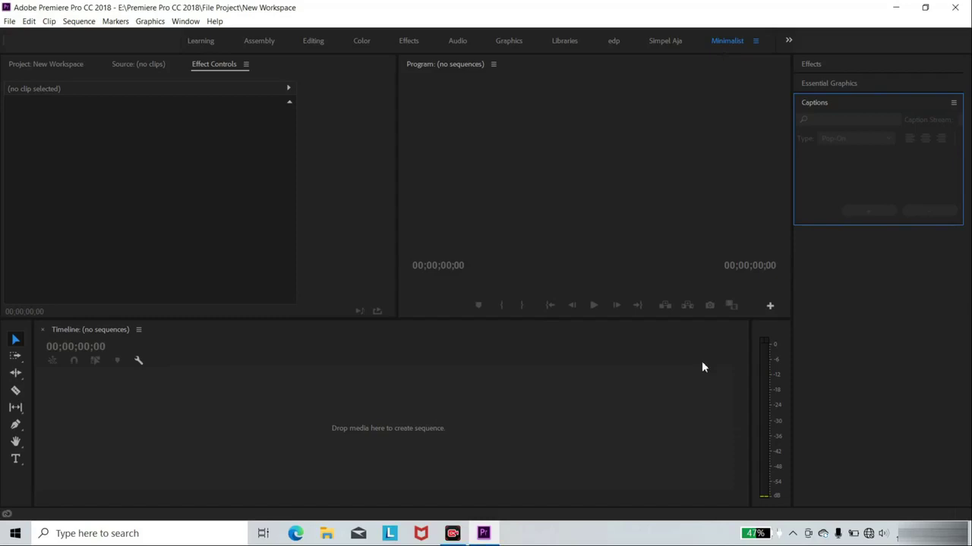
Step: Switch to the All Panels workspace and reset it to its saved layout
left_click(788, 41)
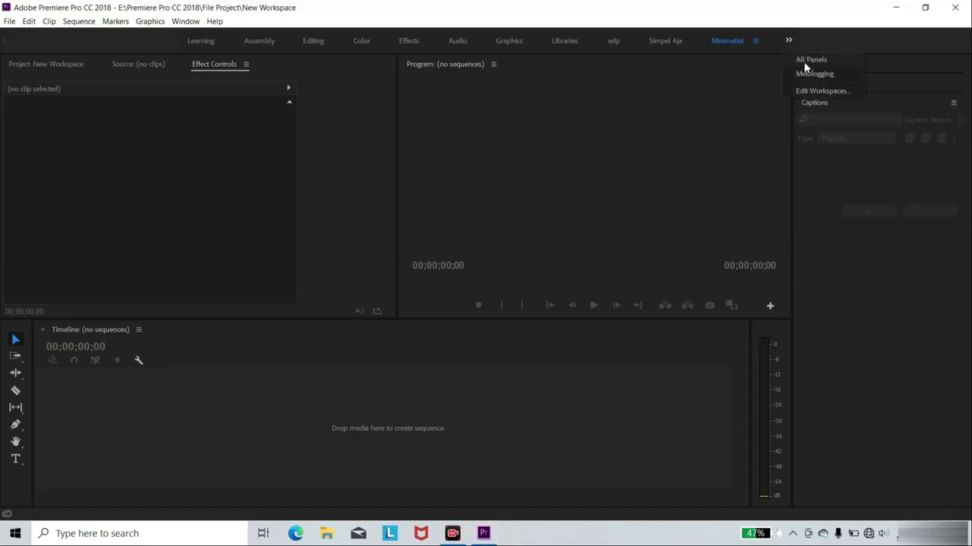
left_click(810, 60)
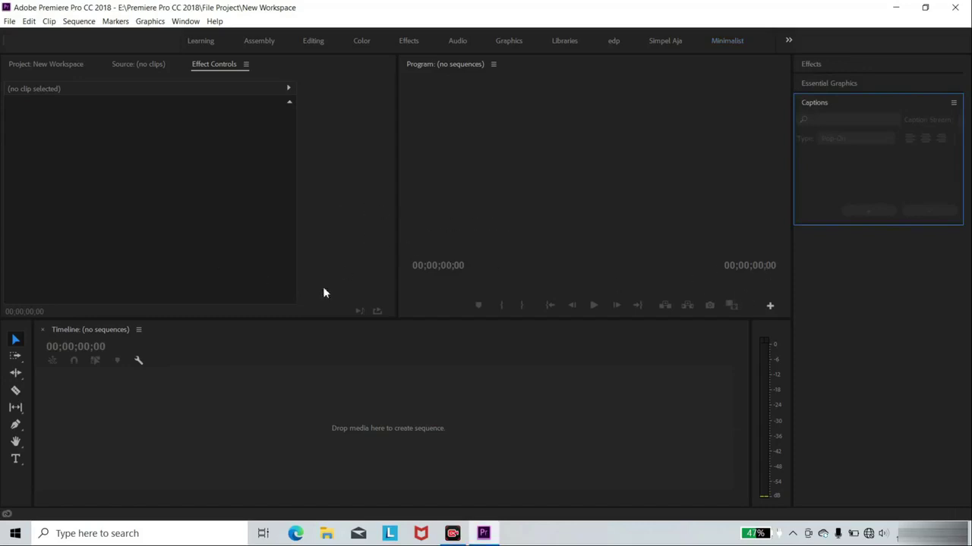
left_click(189, 21)
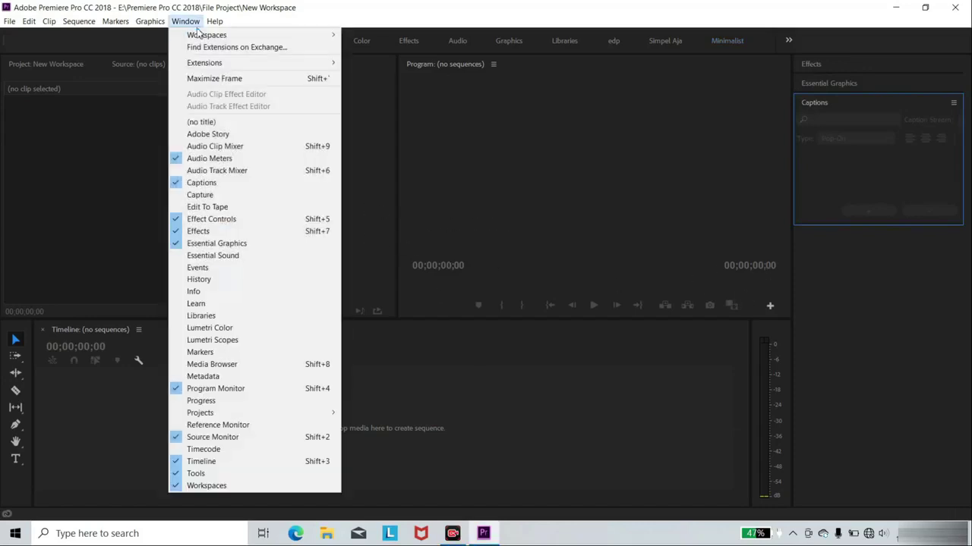
mouse_move(332, 41)
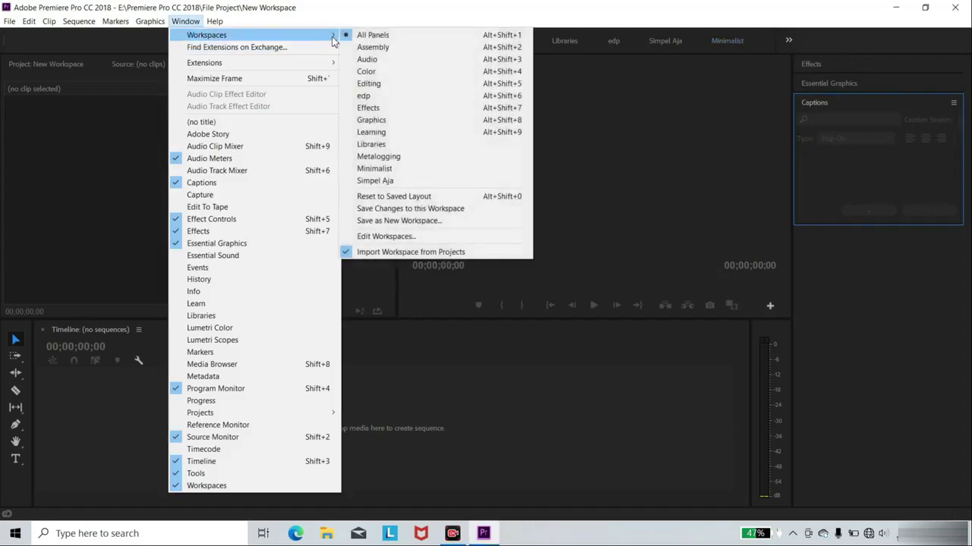
left_click(407, 198)
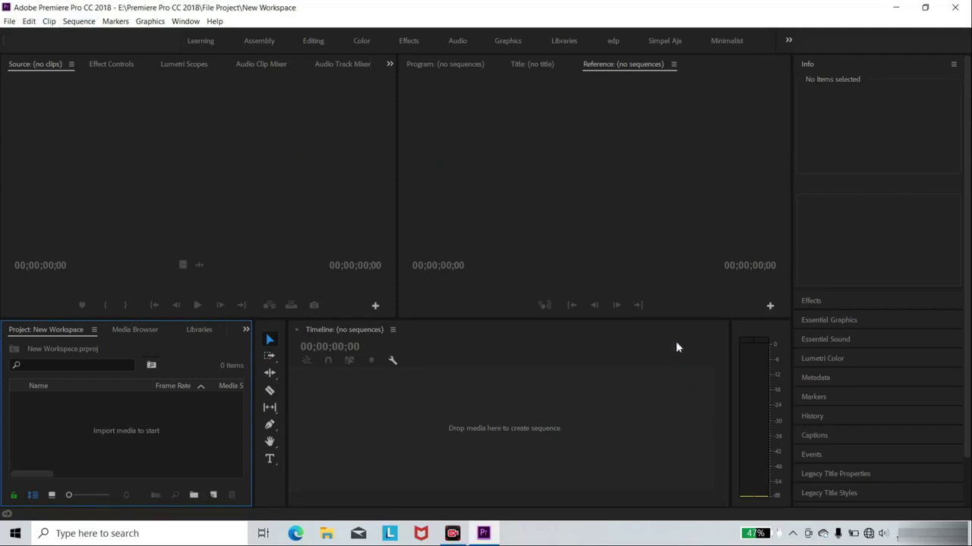
Step: View the Minimalist workspace with its list of enabled panels, and switch to the Color workspace
left_click(721, 44)
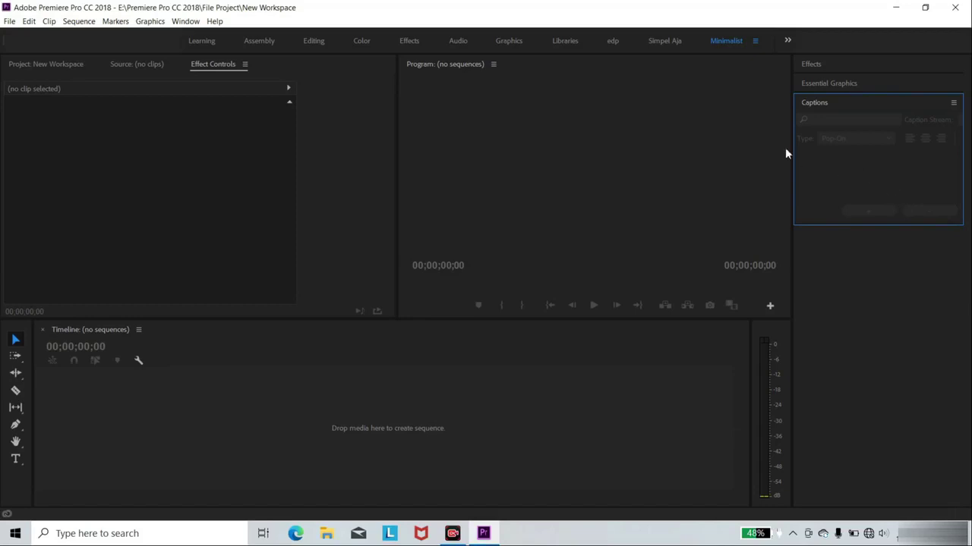
left_click(186, 21)
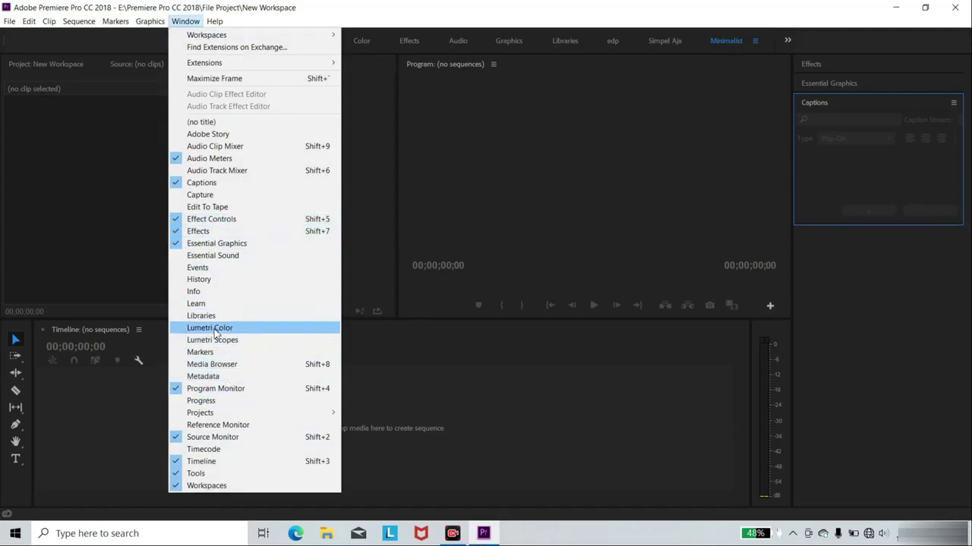
left_click(408, 386)
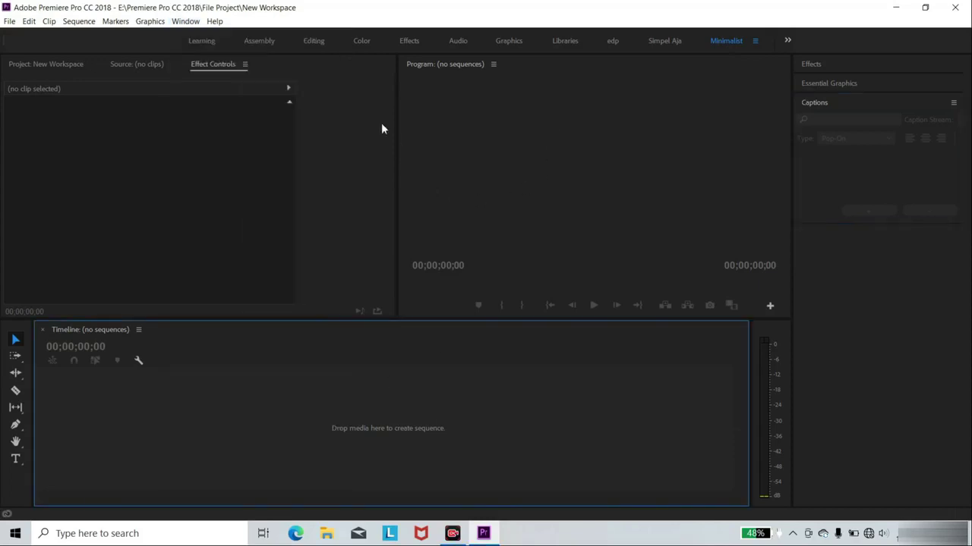
left_click(360, 41)
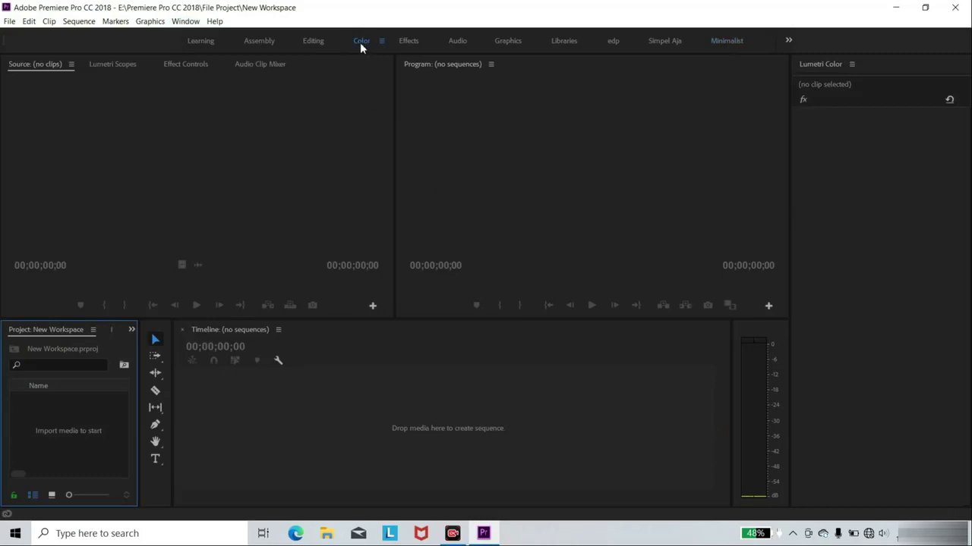